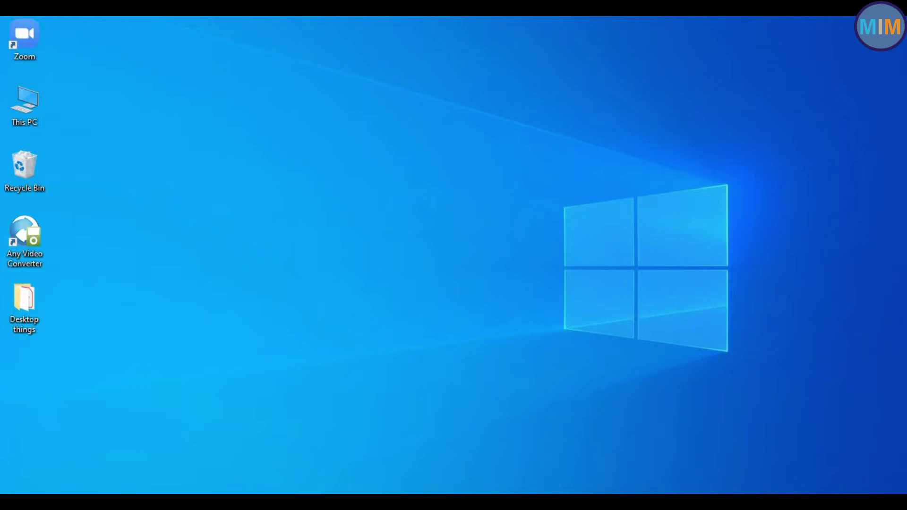
# Step: Search Google for 'google scholar' in a maximized Chrome window and open the Google Scholar site
pyautogui.write('google.com')
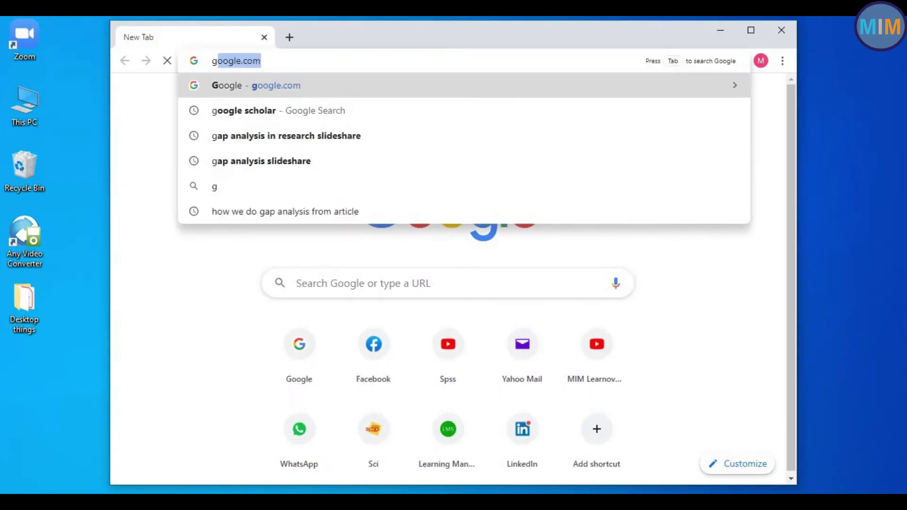
pyautogui.click(395, 111)
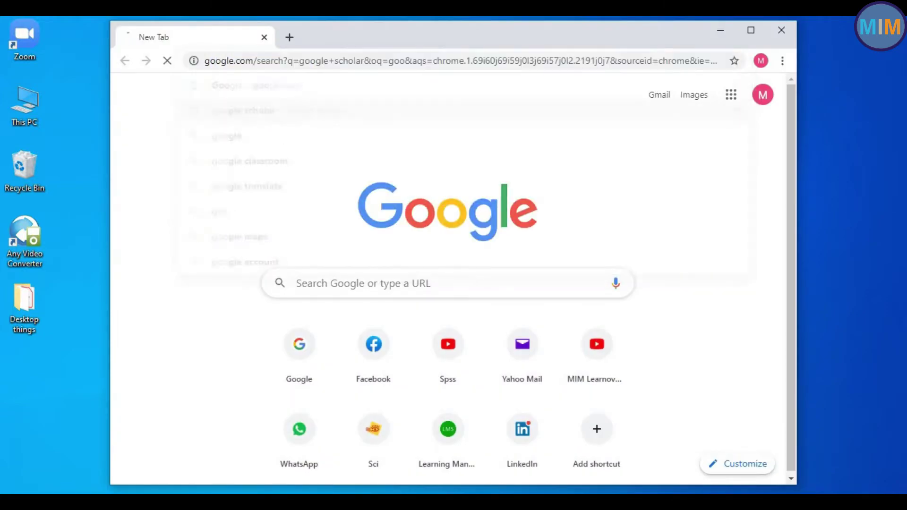
pyautogui.doubleClick(639, 38)
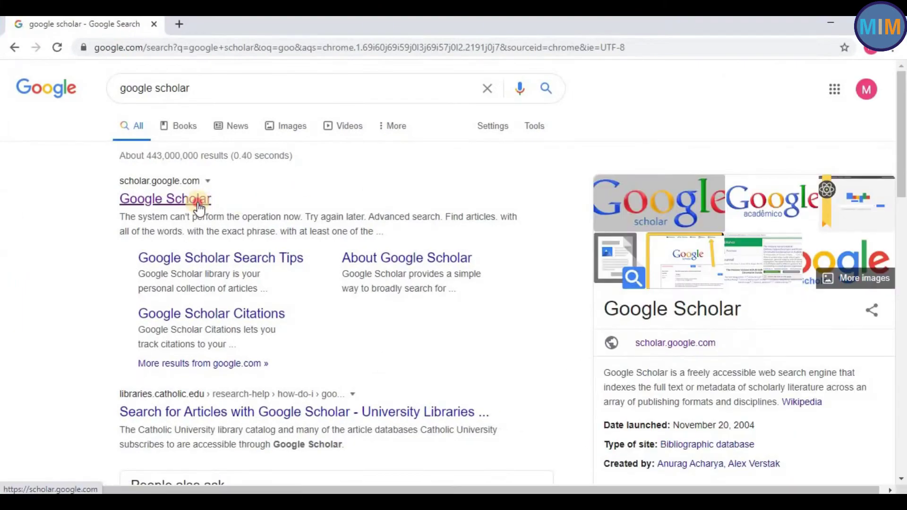
pyautogui.click(198, 203)
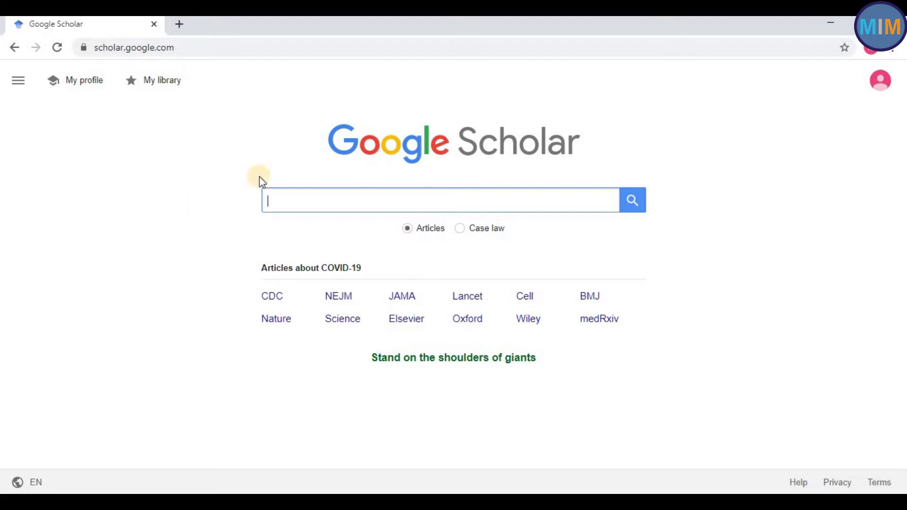
# Step: Search Google Scholar for 'cyberbullying', picking the suggested term
pyautogui.click(332, 198)
pyautogui.write('c')
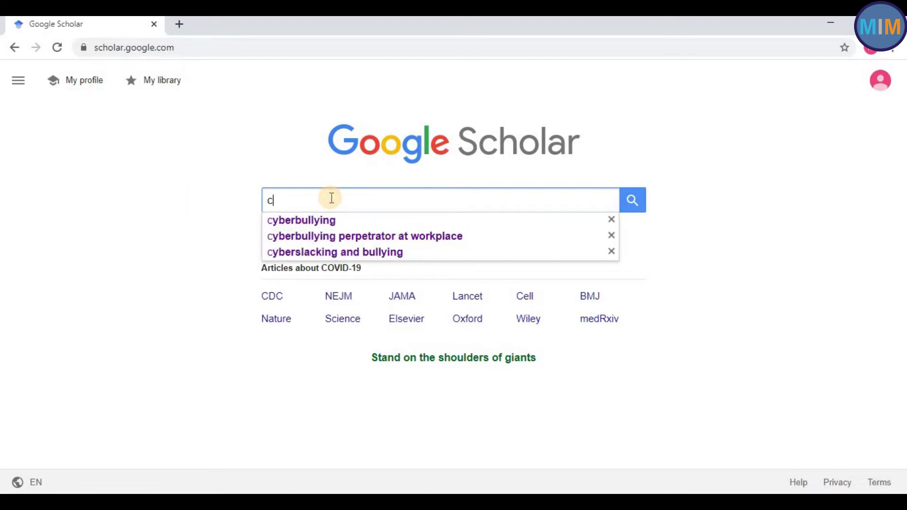
pyautogui.write('yberbu')
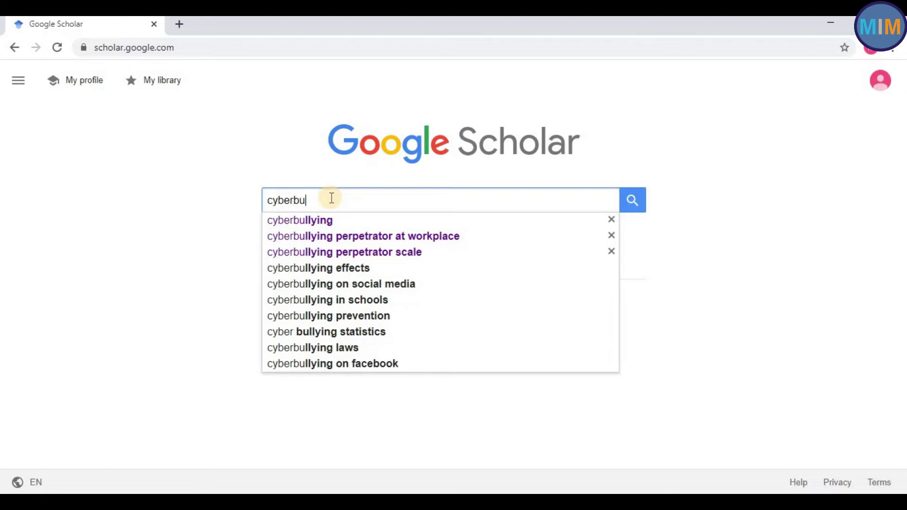
pyautogui.write('llying')
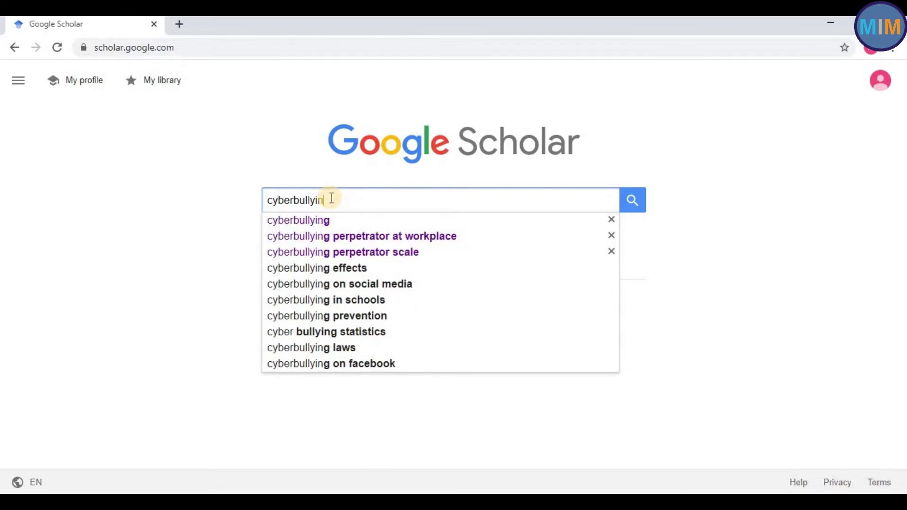
pyautogui.click(339, 220)
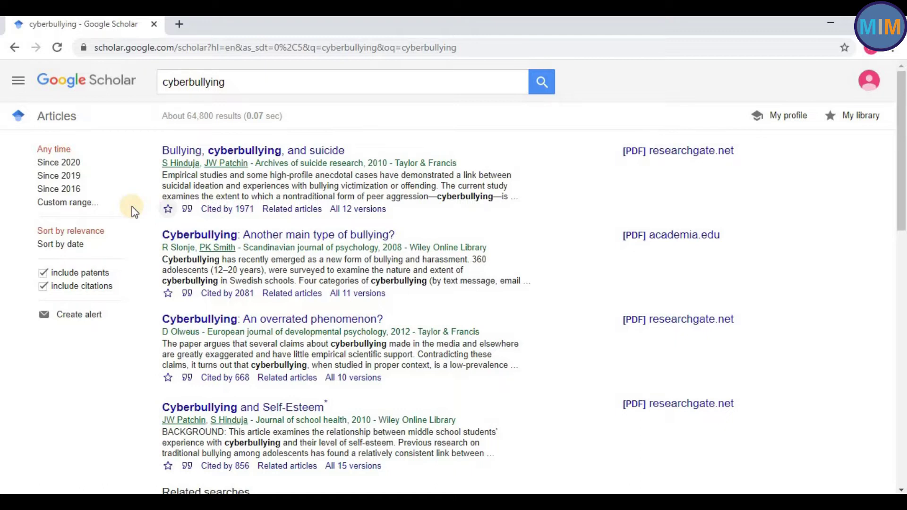
# Step: Set a custom year range of 2017 to 2020 and open the top Korean adolescents article
pyautogui.click(90, 208)
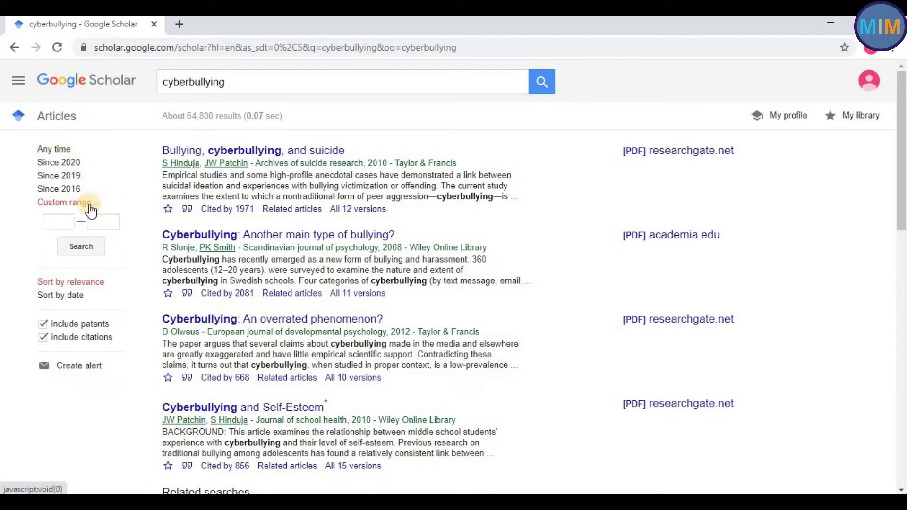
pyautogui.click(59, 220)
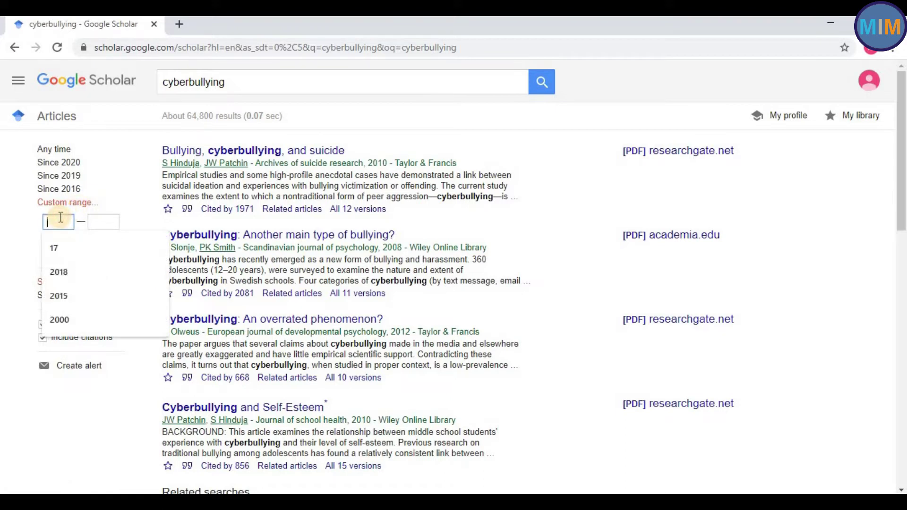
pyautogui.write('1')
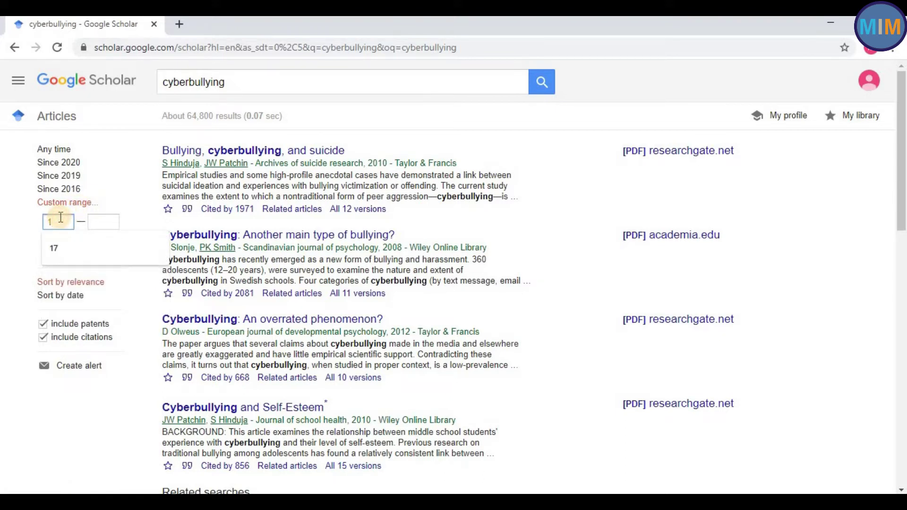
pyautogui.write('7')
pyautogui.click(109, 222)
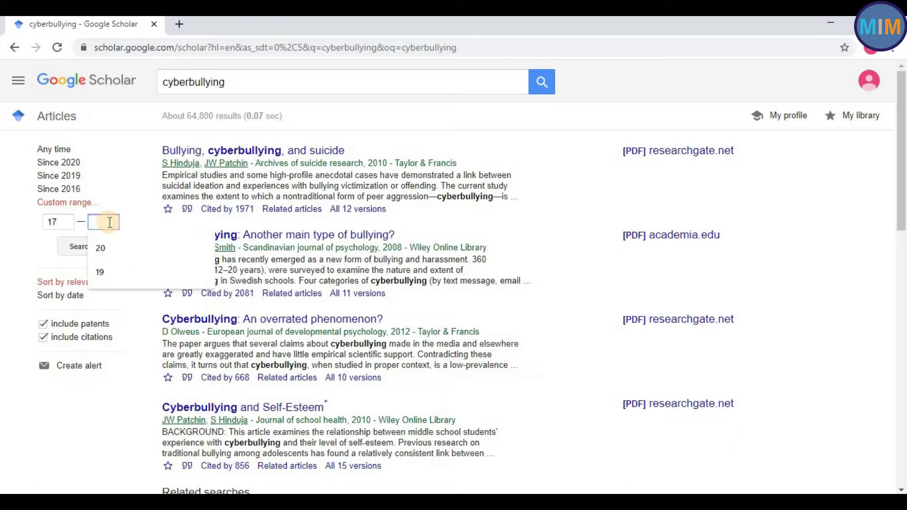
pyautogui.write('20')
pyautogui.click(94, 248)
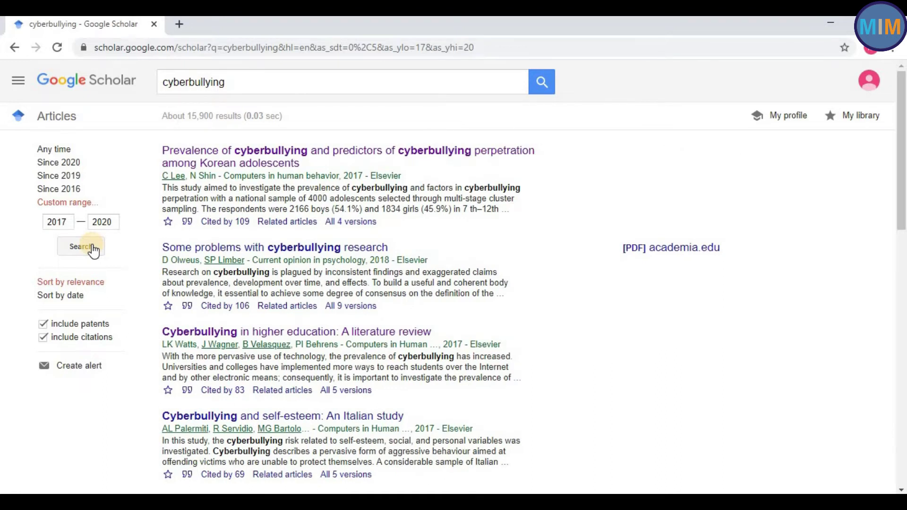
pyautogui.click(256, 166)
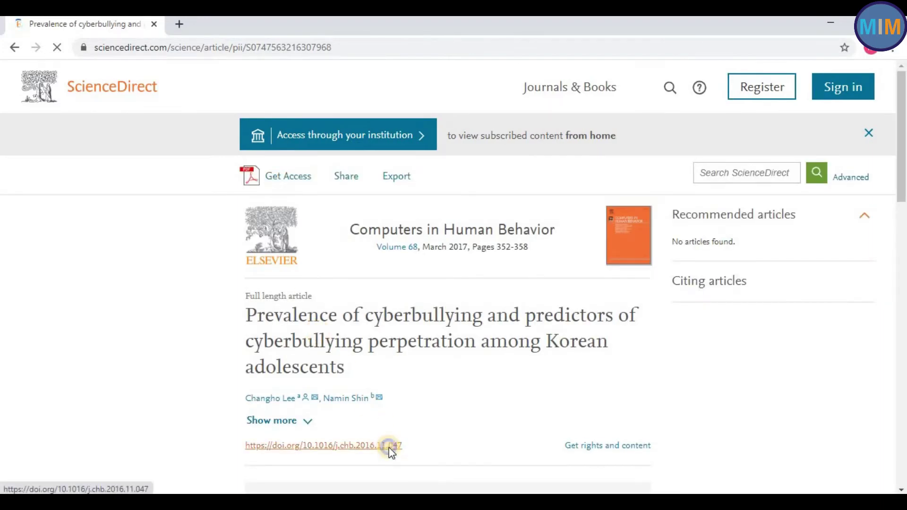
# Step: Copy the article's DOI link, paste it into sci-hub.tw in a new tab, and open the paper
pyautogui.rightClick(388, 449)
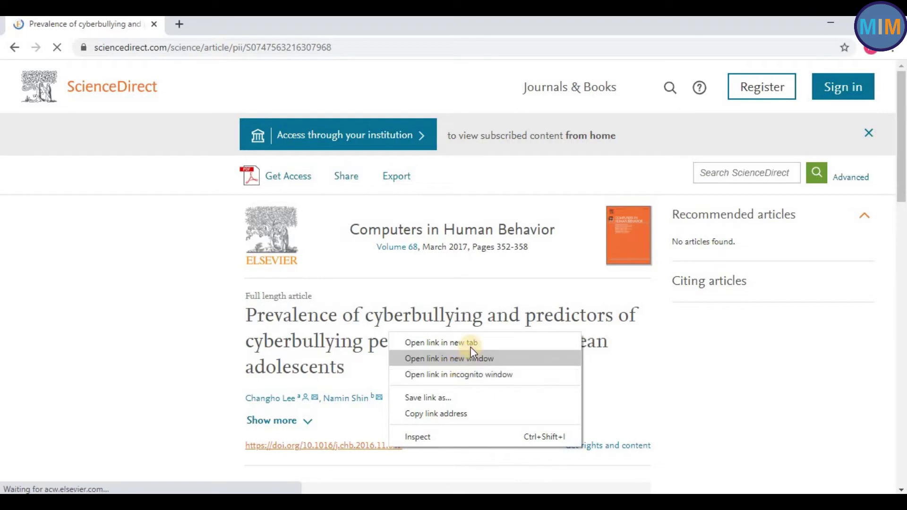
pyautogui.click(452, 414)
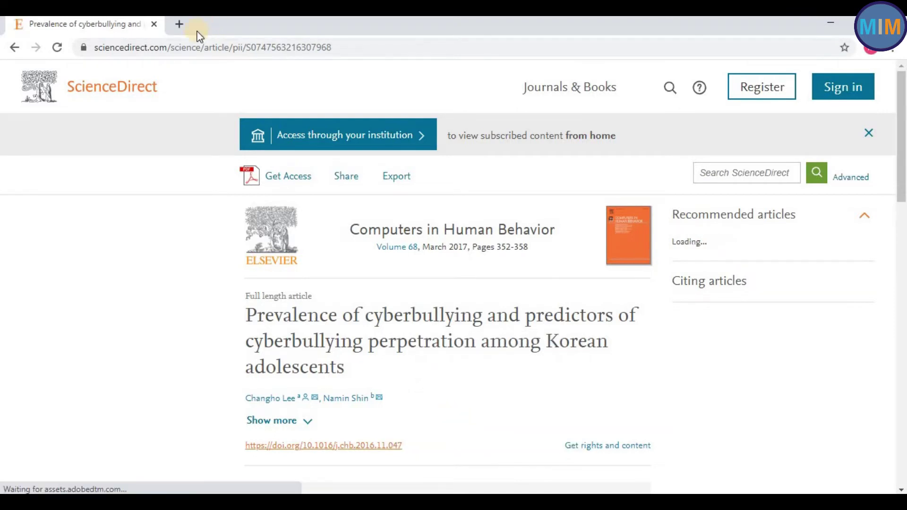
pyautogui.click(182, 25)
pyautogui.click(207, 45)
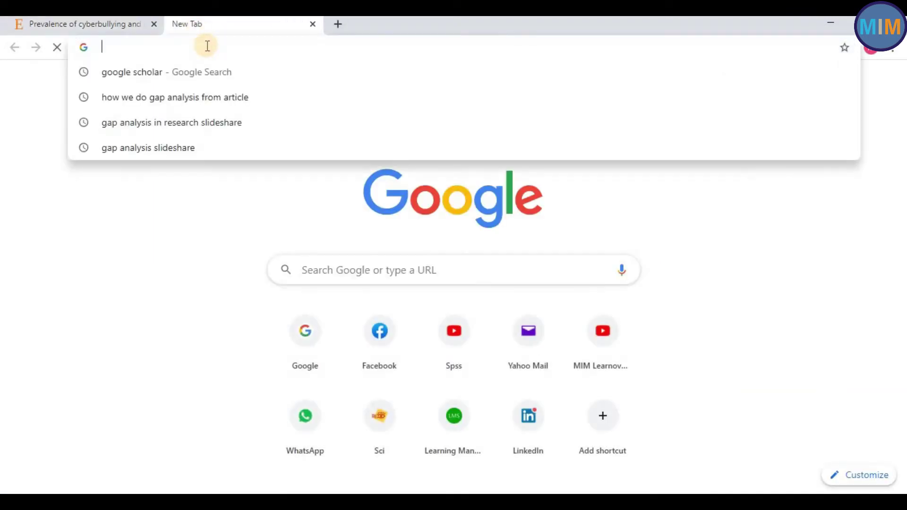
pyautogui.write('s')
pyautogui.press('Return')
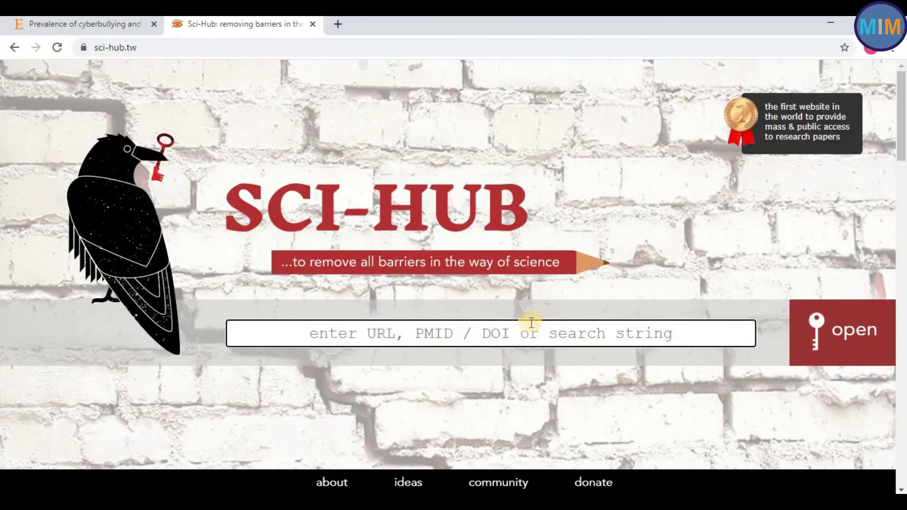
pyautogui.rightClick(507, 330)
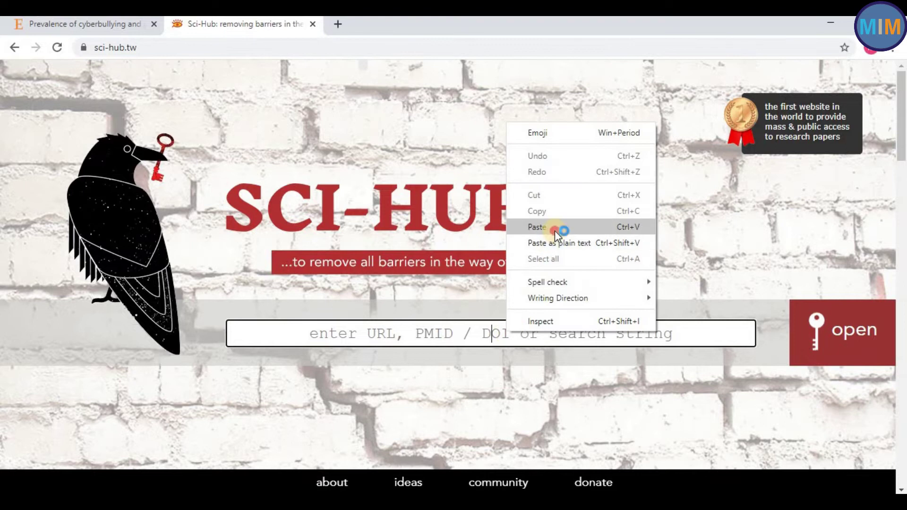
pyautogui.click(543, 228)
pyautogui.click(834, 333)
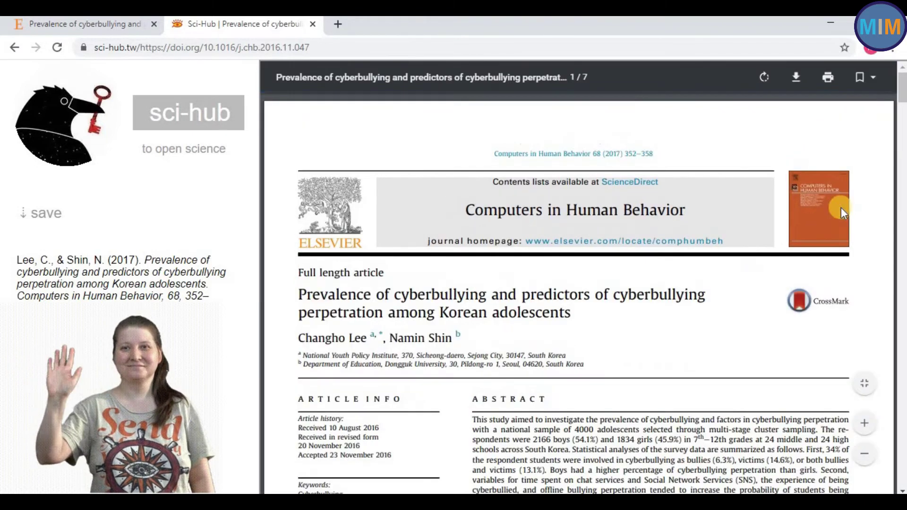
# Step: Download the paper's PDF and save it to the Desktop as lee2017
pyautogui.click(797, 75)
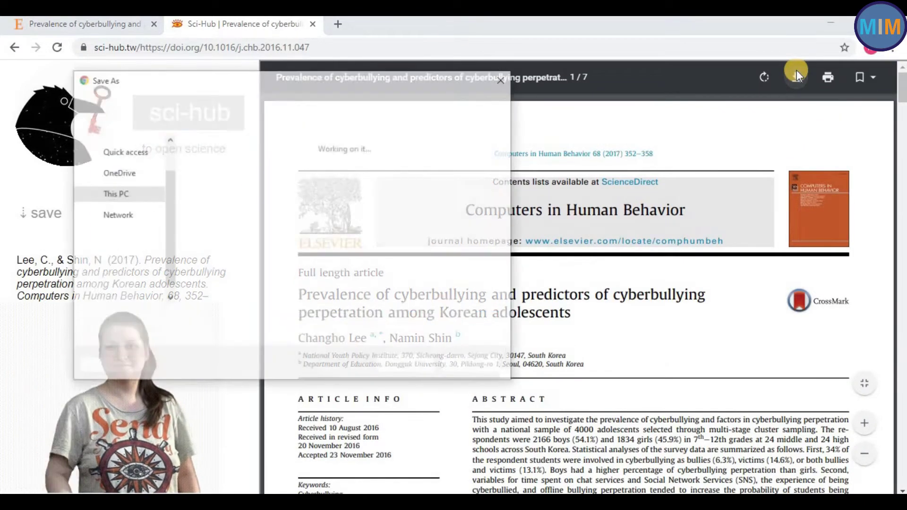
pyautogui.click(138, 170)
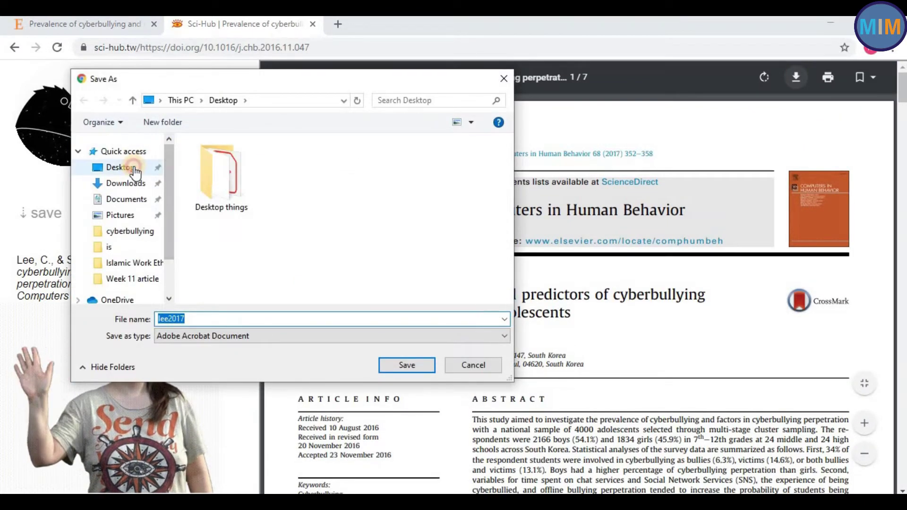
pyautogui.click(400, 366)
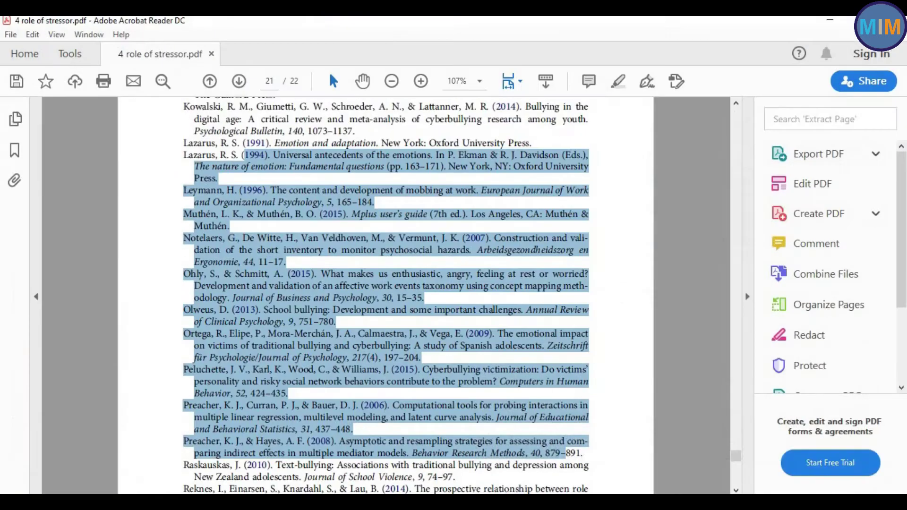
# Step: Find the Limitations section and select 'Future studies should therefore replicate our findings in more diverse samples.'
pyautogui.click(711, 255)
pyautogui.click(735, 461)
pyautogui.moveTo(736, 463); pyautogui.dragTo(736, 373)
pyautogui.moveTo(184, 285); pyautogui.dragTo(372, 289)
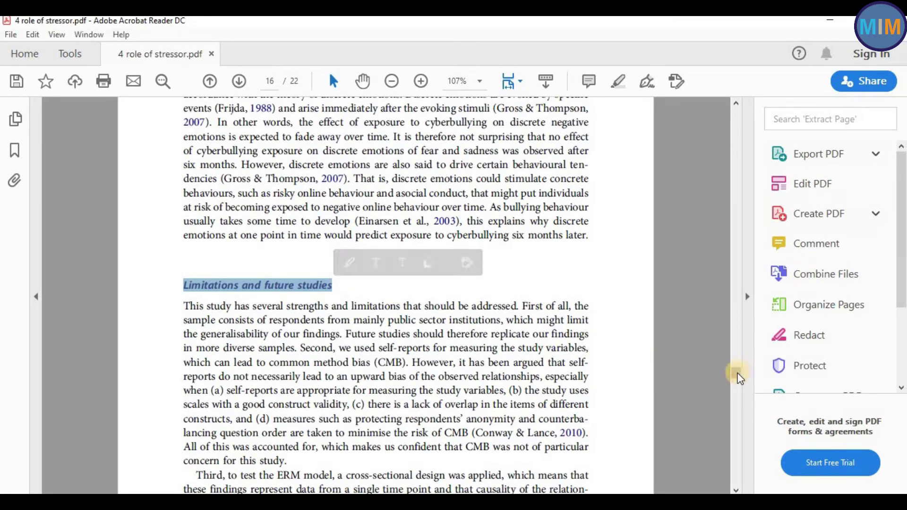
pyautogui.moveTo(737, 376); pyautogui.dragTo(739, 380)
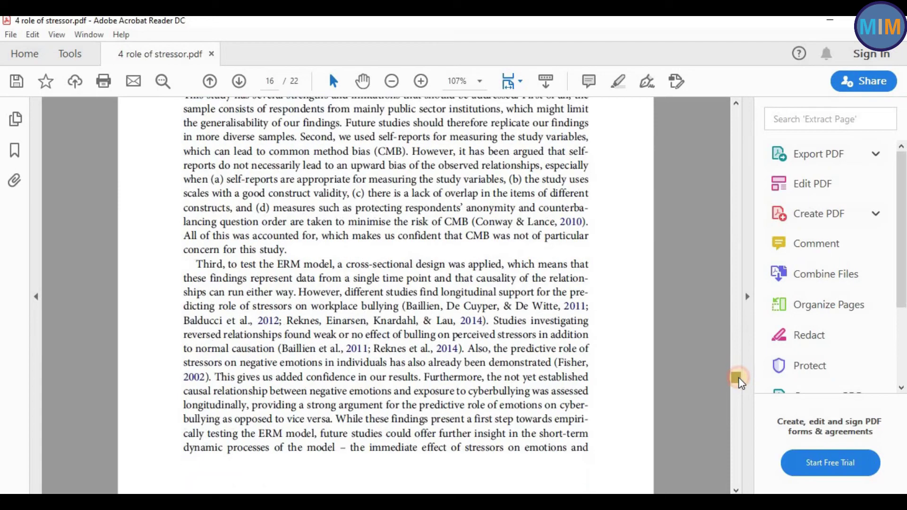
pyautogui.click(736, 103)
pyautogui.click(735, 103)
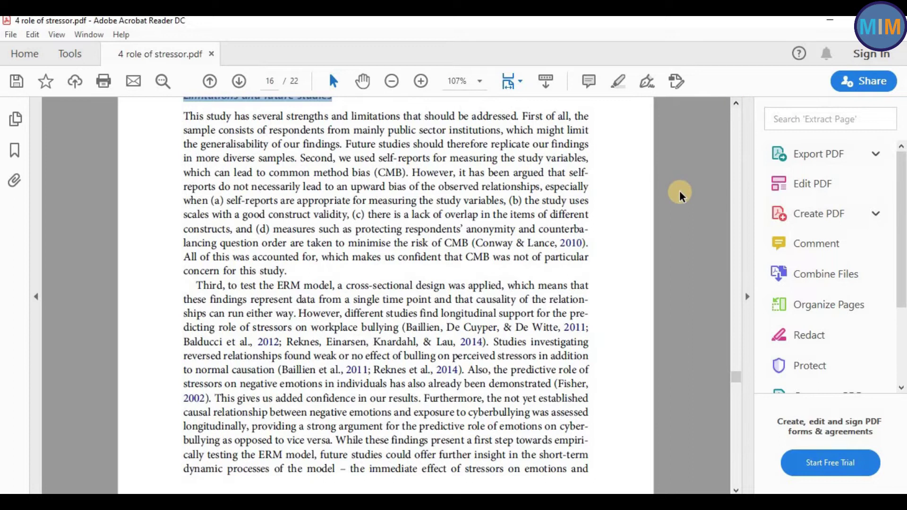
pyautogui.moveTo(316, 346); pyautogui.dragTo(349, 350)
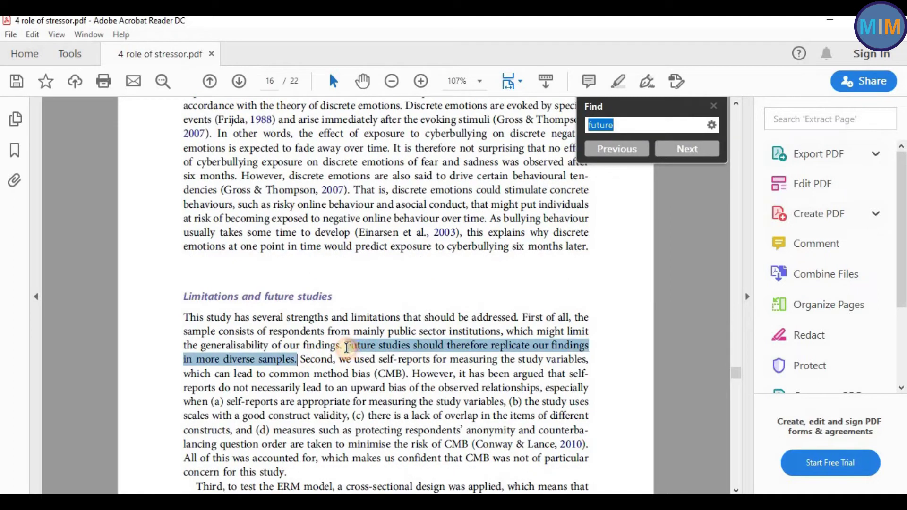
# Step: Highlight the replication sentence in yellow, then find and highlight page 16's 'future studies' passage
pyautogui.click(358, 323)
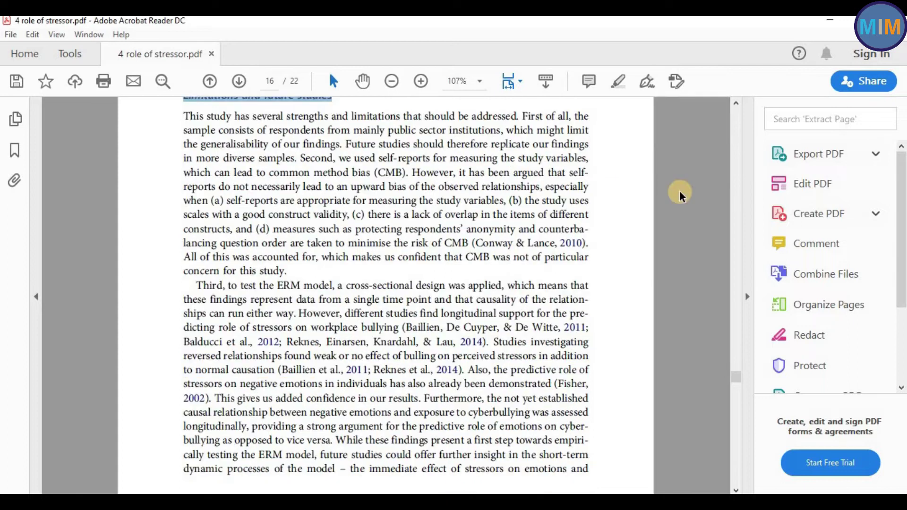
pyautogui.hotkey('ctrl', 'f')
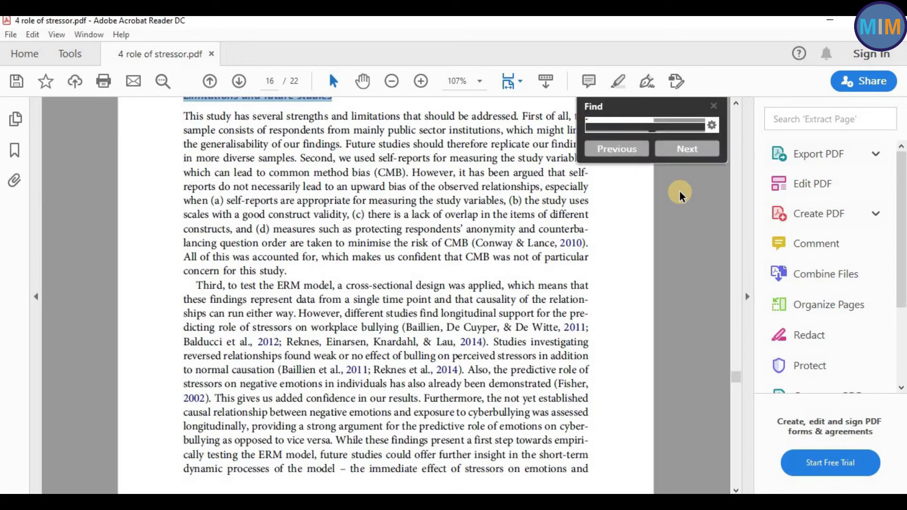
pyautogui.click(674, 155)
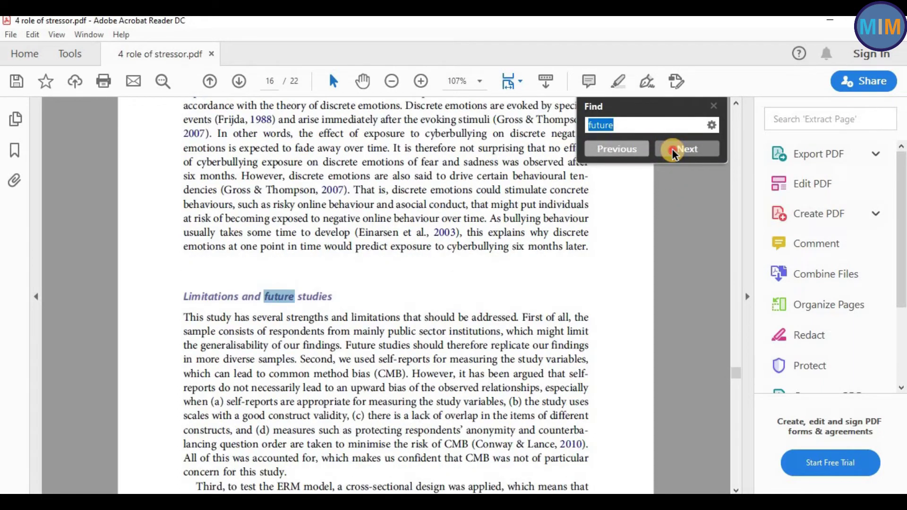
pyautogui.click(674, 154)
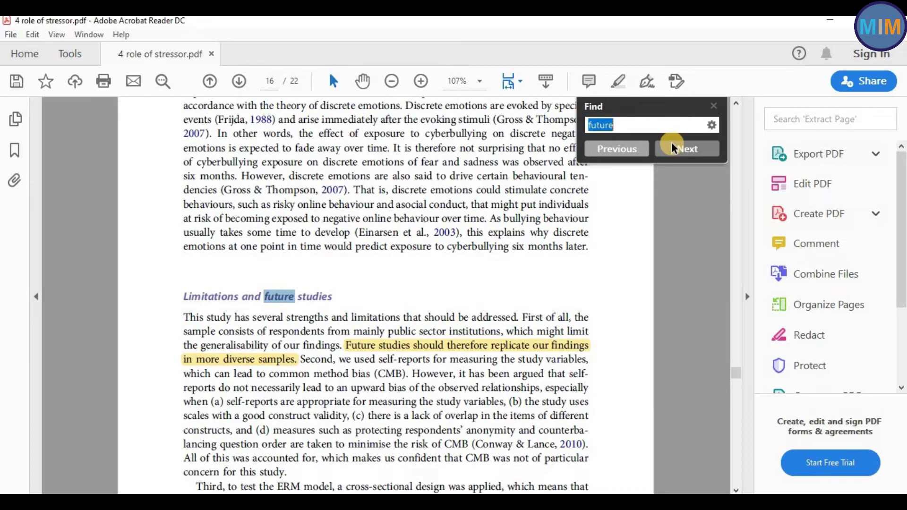
pyautogui.click(674, 148)
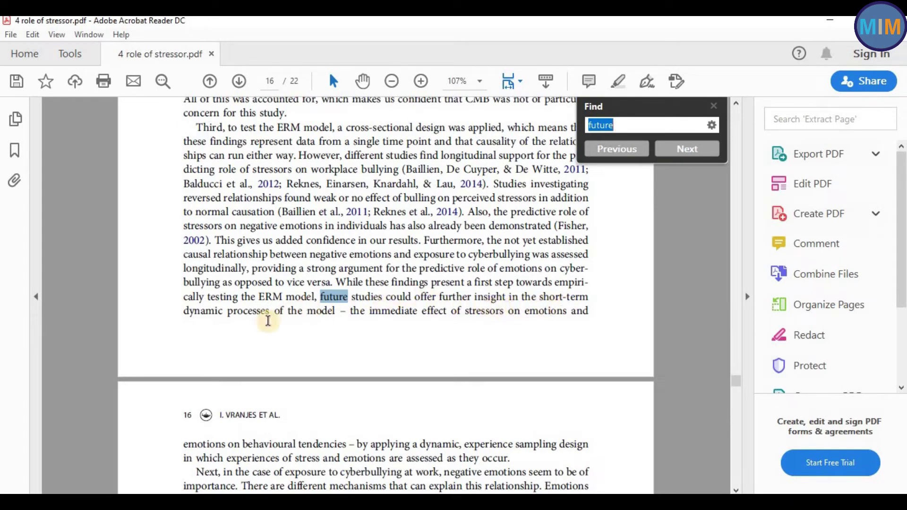
pyautogui.moveTo(332, 310); pyautogui.dragTo(327, 291)
pyautogui.click(332, 278)
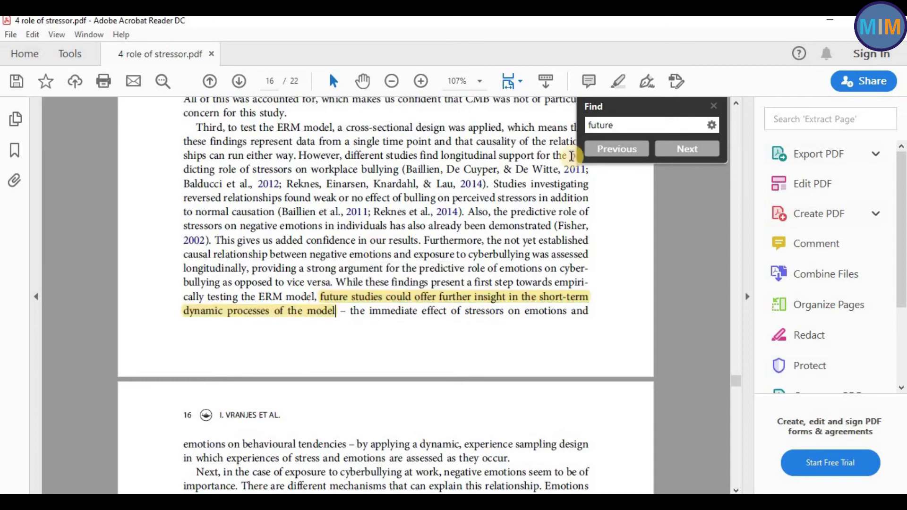
# Step: Highlight page 17's 'Future research' sentence in yellow
pyautogui.click(696, 156)
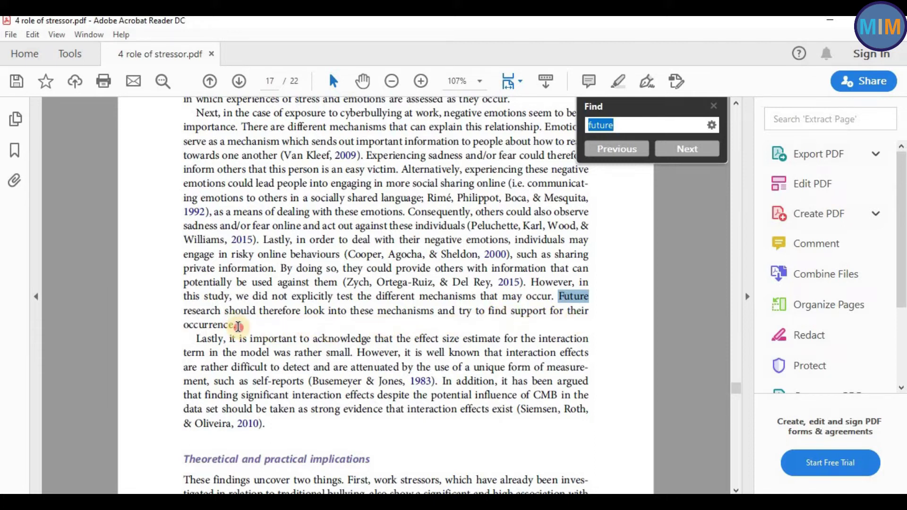
pyautogui.moveTo(238, 326); pyautogui.dragTo(560, 298)
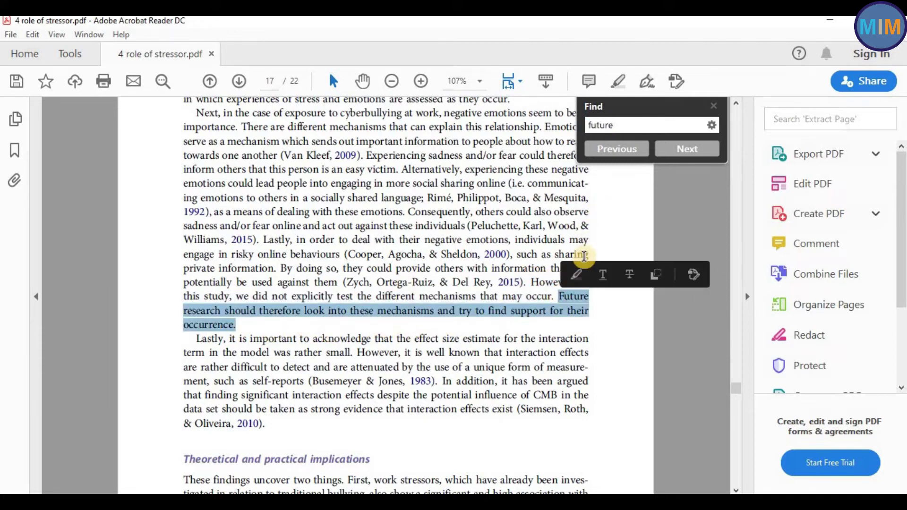
pyautogui.click(577, 275)
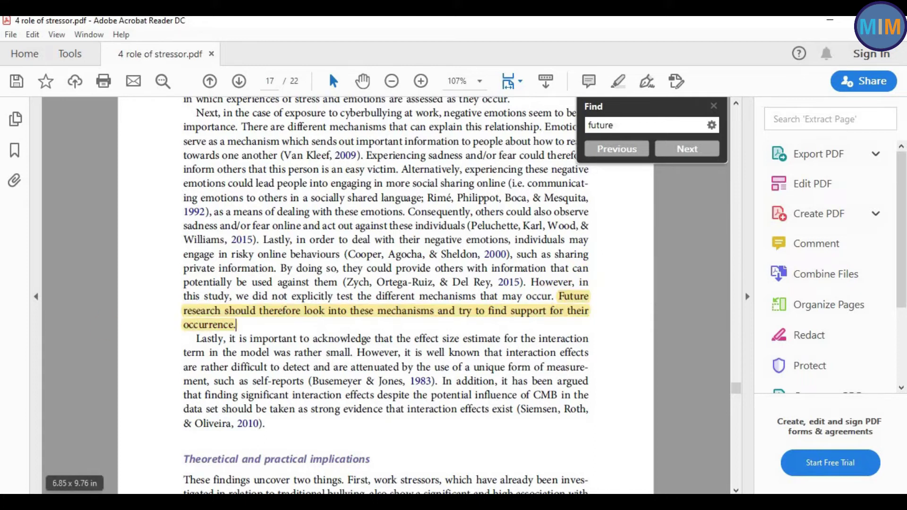
# Step: Launch Word 2016, create a maximized blank document, and type the heading 'Gap Analysis'
pyautogui.press('super')
pyautogui.write('w')
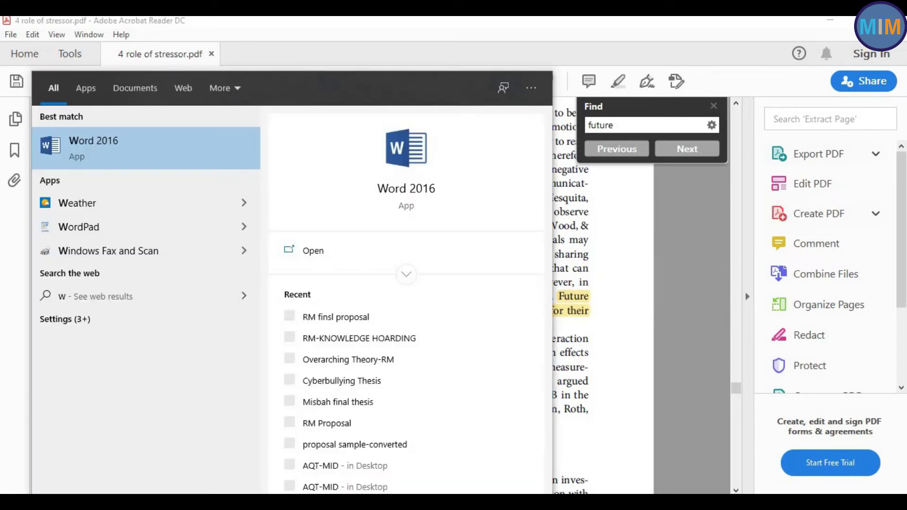
pyautogui.click(115, 160)
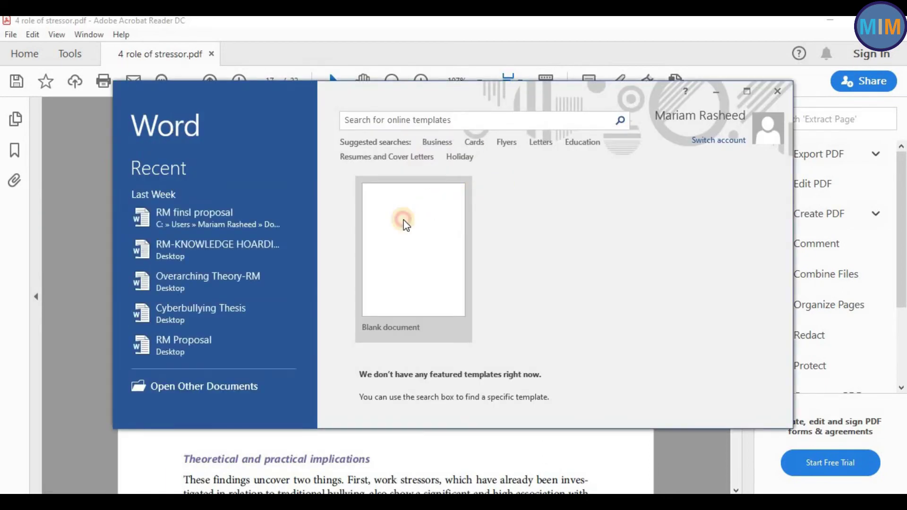
pyautogui.click(404, 224)
pyautogui.click(738, 94)
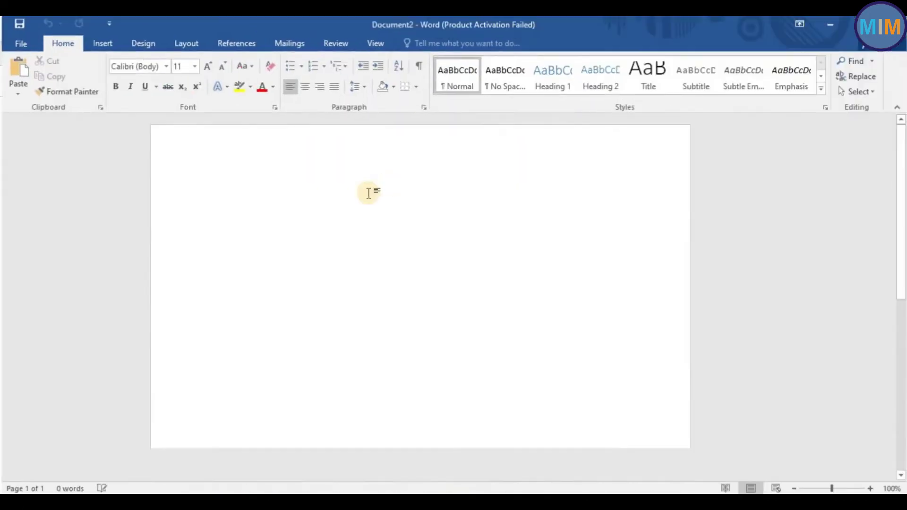
pyautogui.write('Gap Analysis')
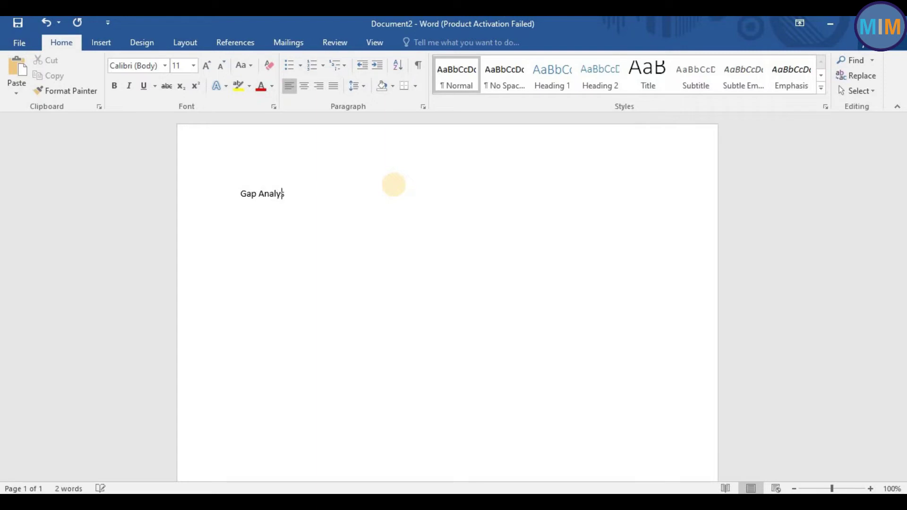
# Step: Center the Gap Analysis title, unbold the pasted future-studies lines, and begin the sentence with 'According'
pyautogui.click(202, 204)
pyautogui.click(304, 86)
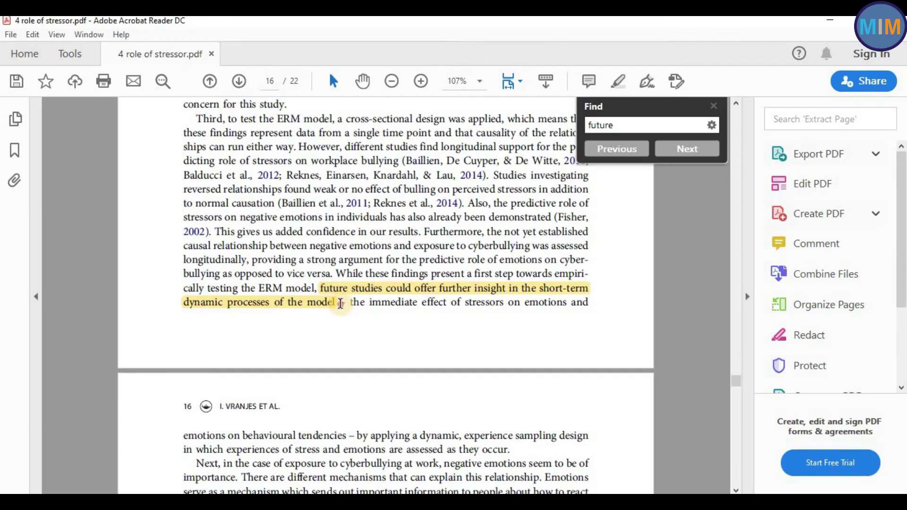
pyautogui.click(335, 300)
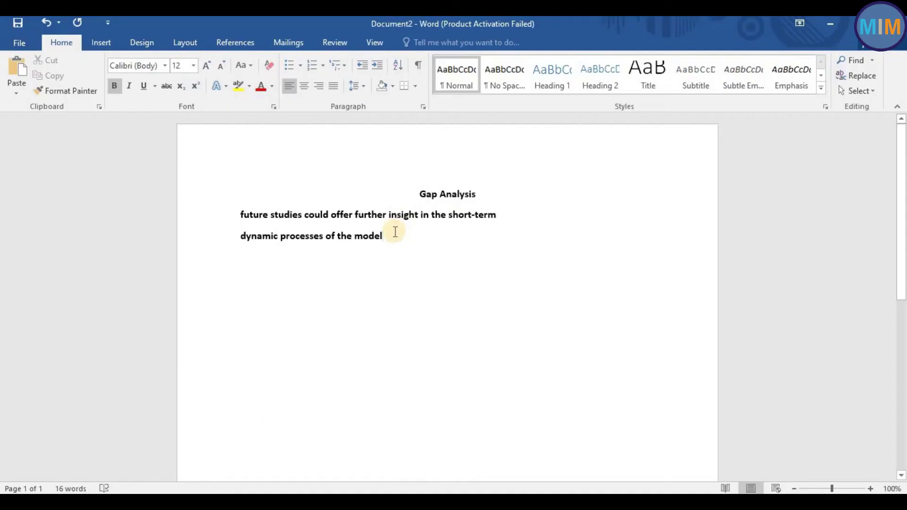
pyautogui.moveTo(398, 231); pyautogui.dragTo(238, 213)
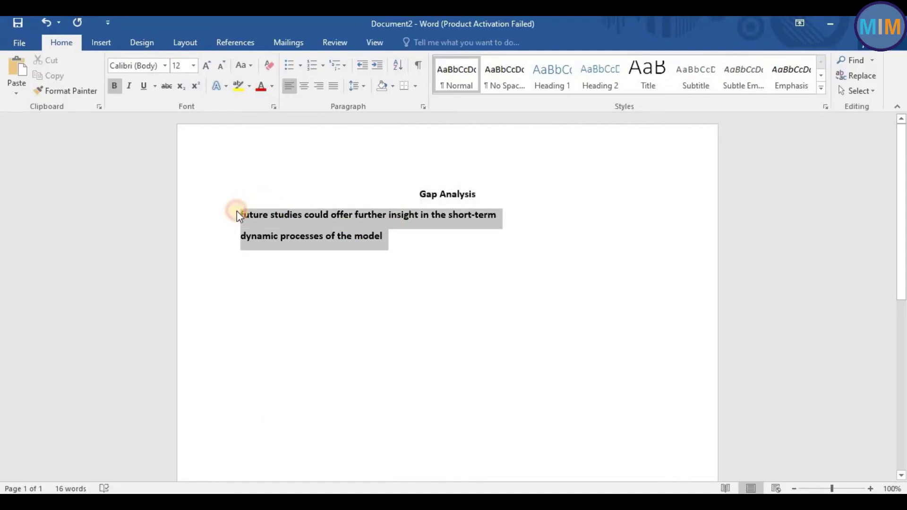
pyautogui.click(114, 85)
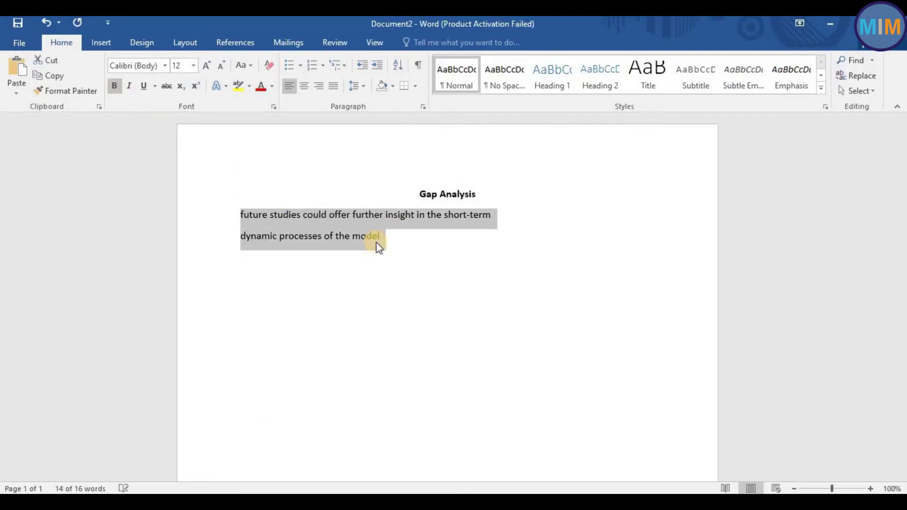
pyautogui.click(304, 245)
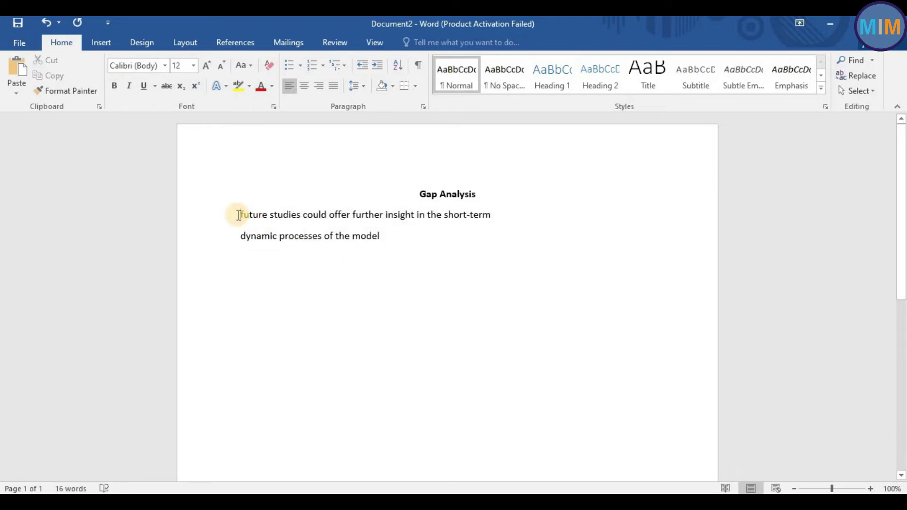
pyautogui.write('Accord')
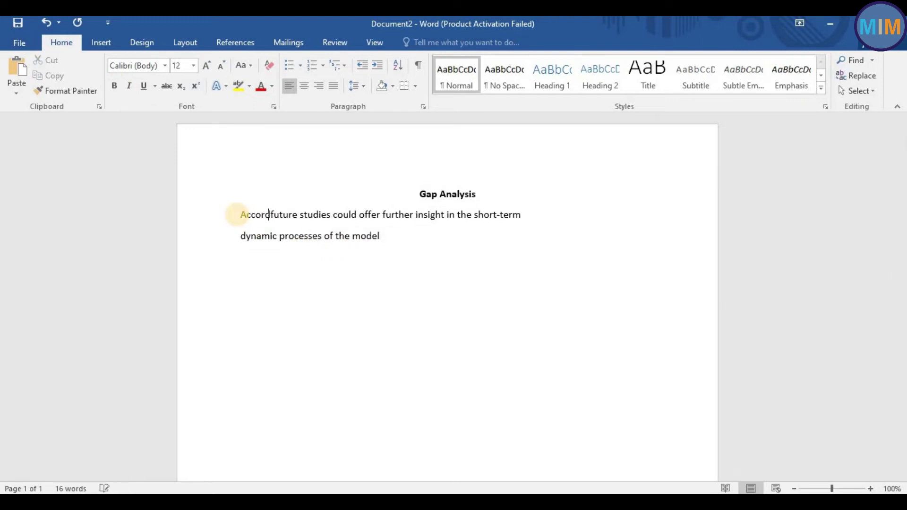
pyautogui.write('ing')
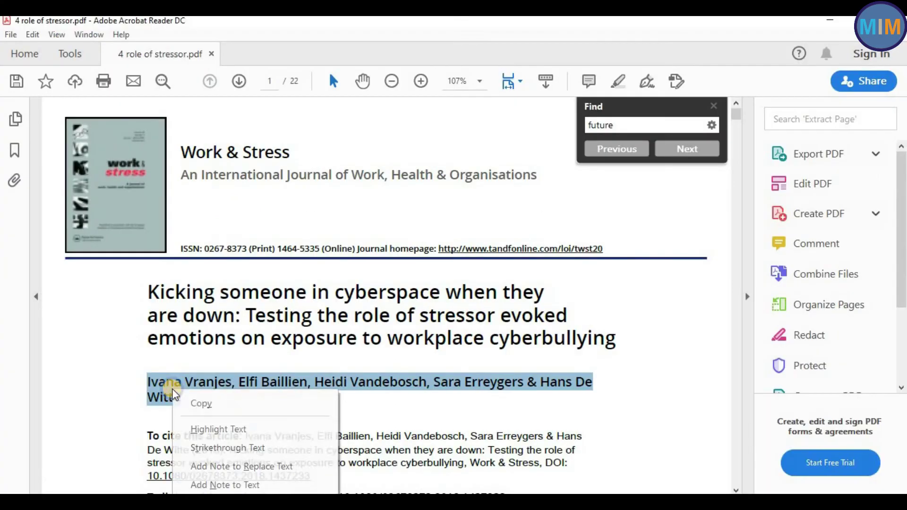
# Step: Paste the article's author list after 'According to' and trim it to the first author
pyautogui.click(201, 403)
pyautogui.click(589, 449)
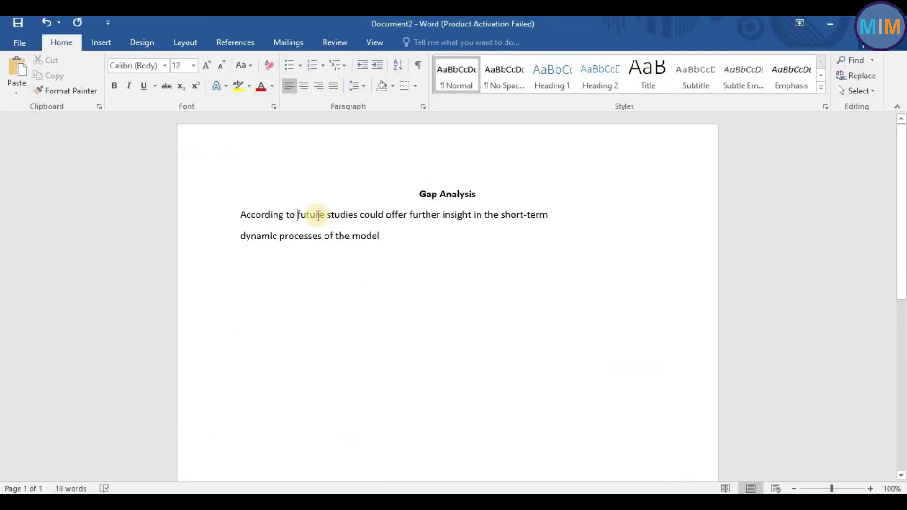
pyautogui.rightClick(296, 216)
pyautogui.click(269, 271)
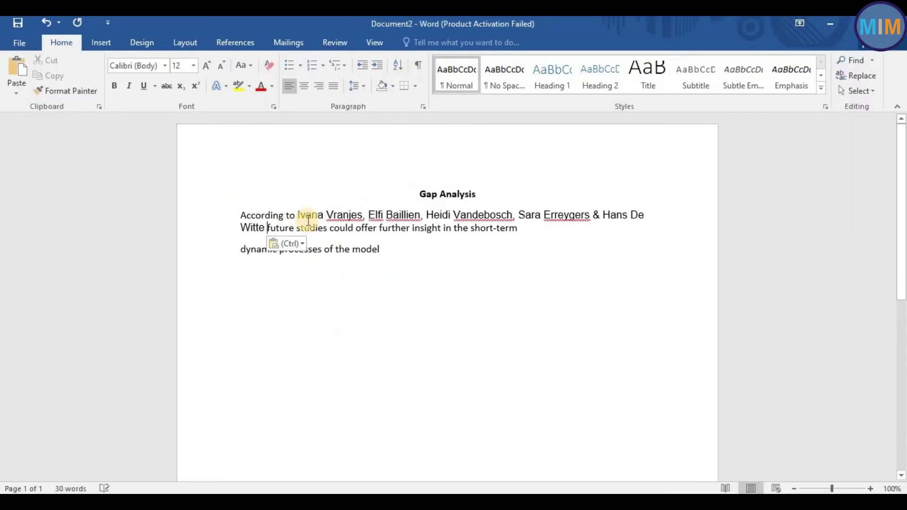
pyautogui.moveTo(265, 228); pyautogui.dragTo(370, 214)
pyautogui.press('BackSpace')
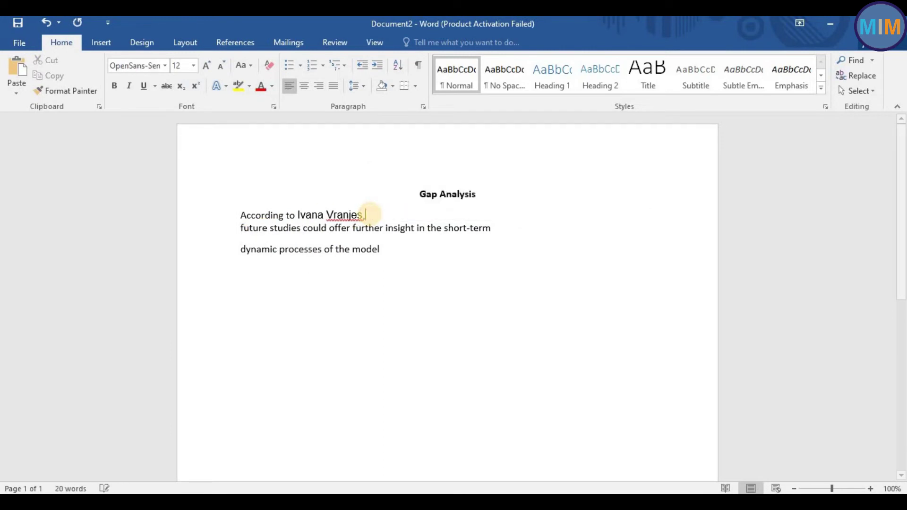
pyautogui.press('BackSpace')
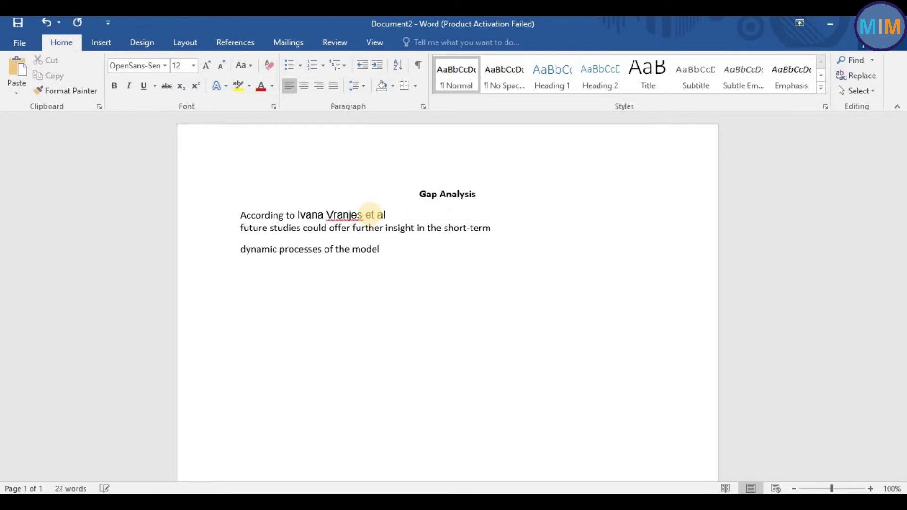
# Step: Add the 2018 publication year to the citation and join the broken lines into one sentence
pyautogui.click(571, 493)
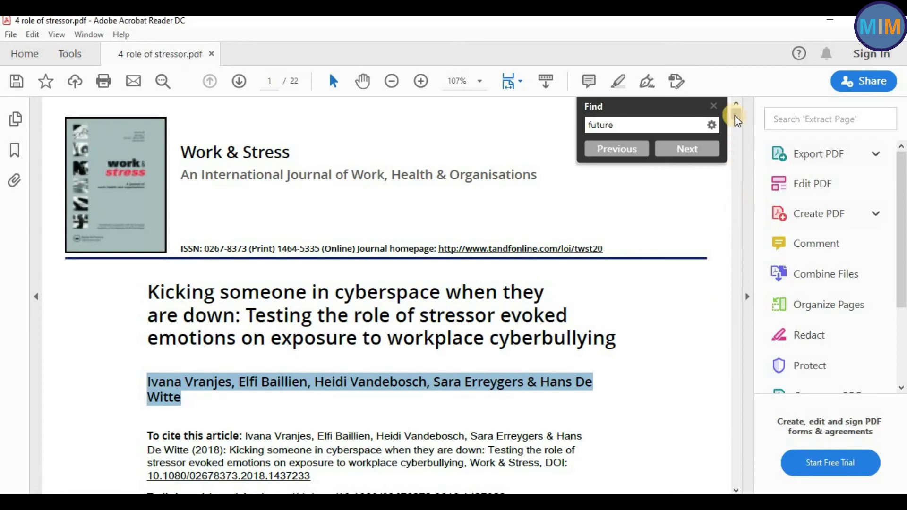
pyautogui.moveTo(737, 120); pyautogui.dragTo(736, 126)
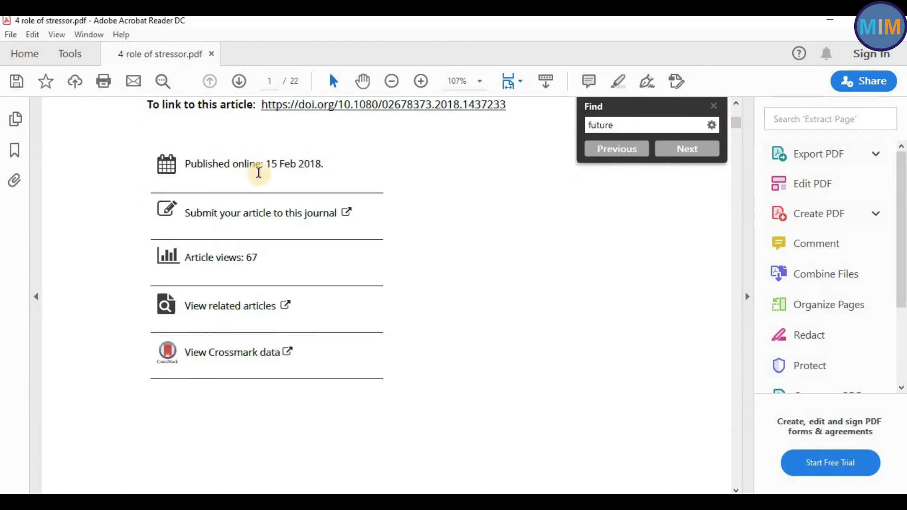
pyautogui.moveTo(265, 166); pyautogui.dragTo(325, 166)
pyautogui.hotkey('alt', 'Tab')
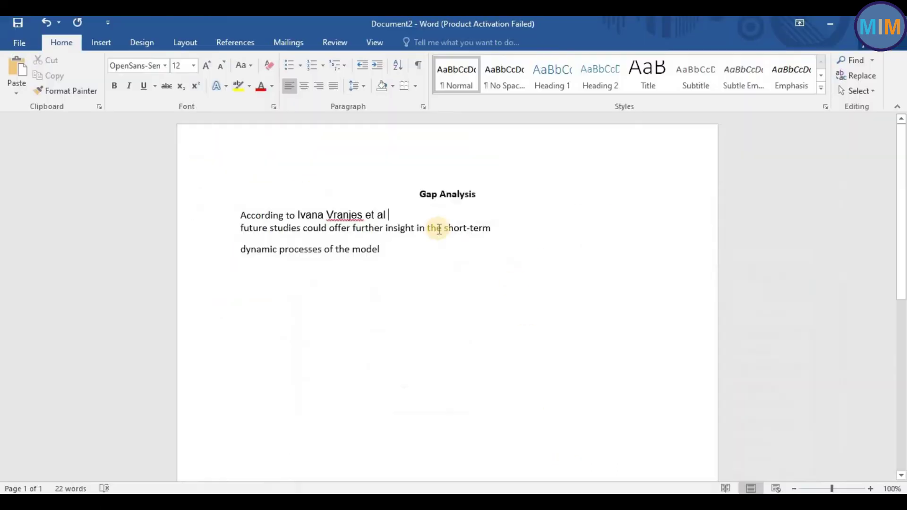
pyautogui.write('2018,')
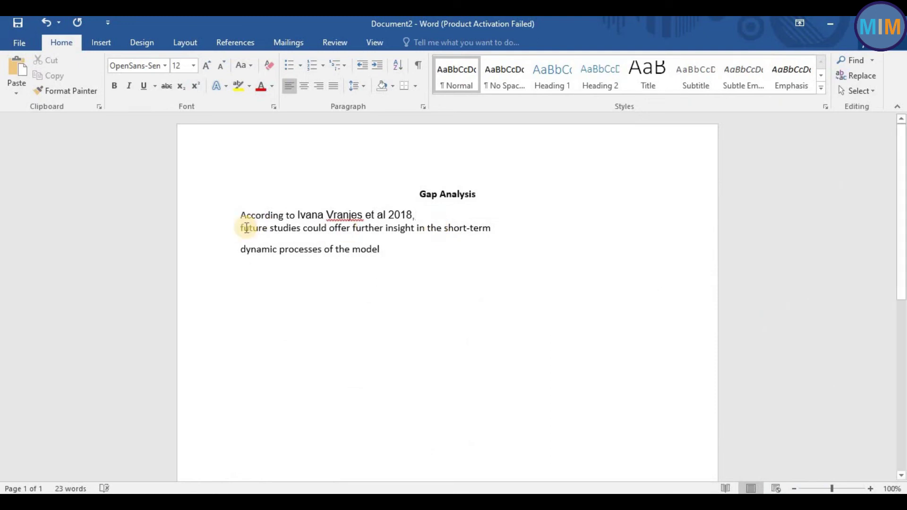
pyautogui.click(240, 228)
pyautogui.press('BackSpace')
pyautogui.click(240, 241)
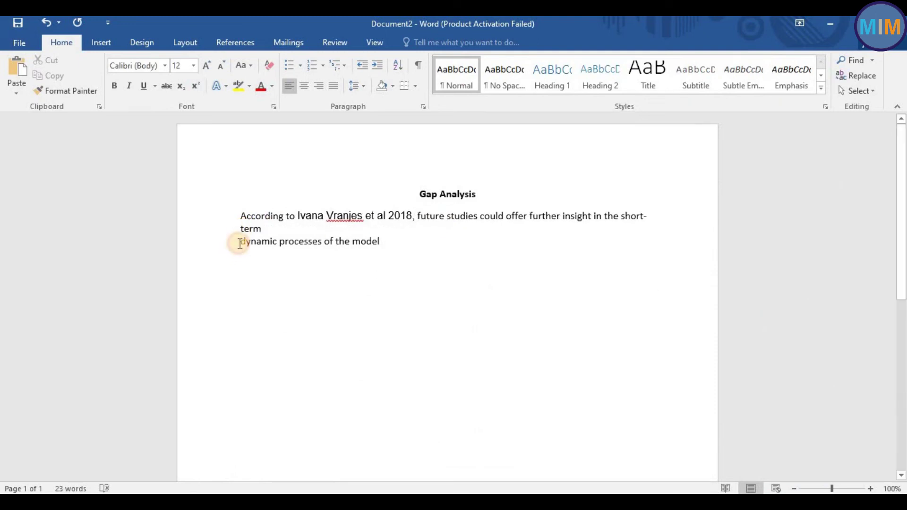
pyautogui.press('BackSpace')
pyautogui.click(240, 216)
# Step: Bullet the first gap and start a second bullet with the same citation phrase and a comma
pyautogui.click(290, 70)
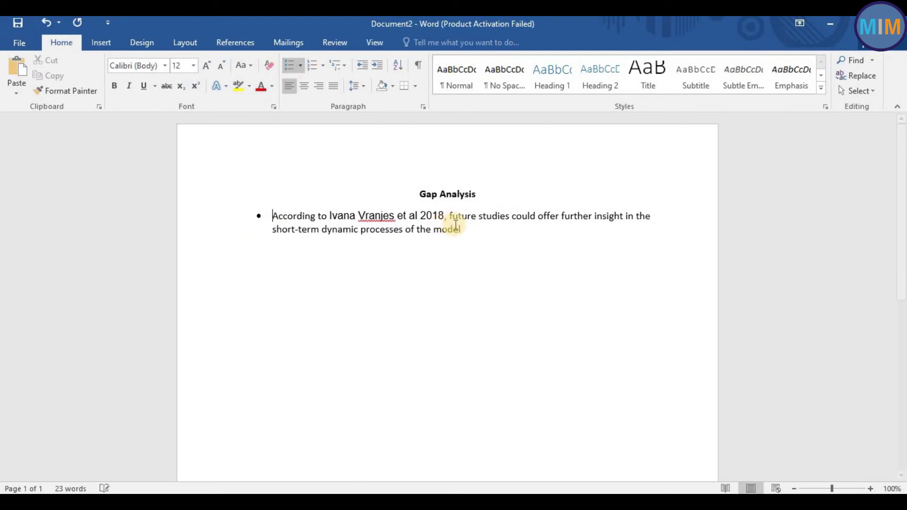
pyautogui.click(475, 230)
pyautogui.press('Return')
pyautogui.moveTo(448, 216); pyautogui.dragTo(273, 216)
pyautogui.rightClick(283, 218)
pyautogui.click(297, 242)
pyautogui.click(289, 242)
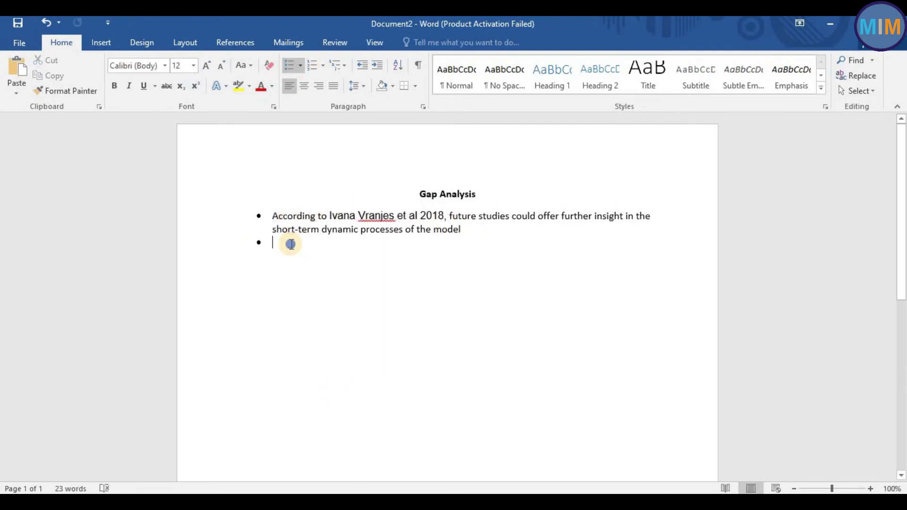
pyautogui.rightClick(290, 242)
pyautogui.click(315, 298)
pyautogui.write(',')
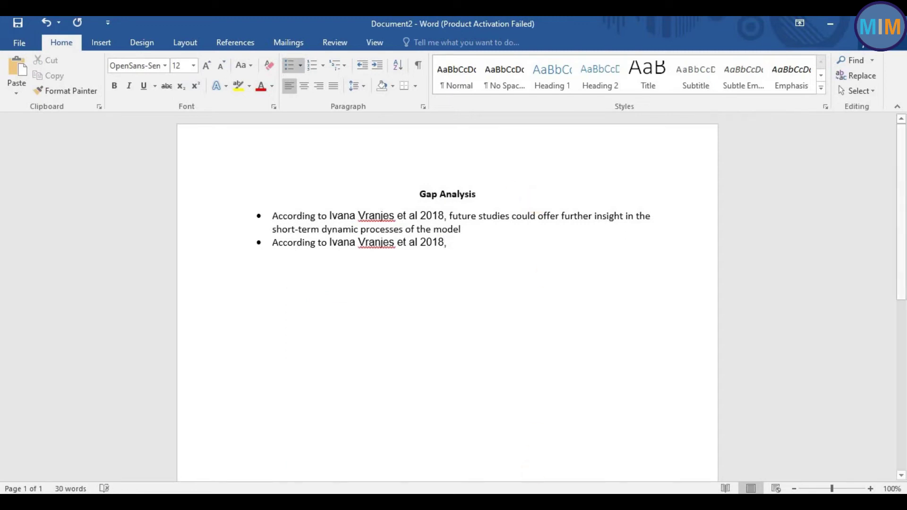
# Step: Copy the 'Future research' sentence from the PDF and paste it after the second citation
pyautogui.hotkey('alt', 'Tab')
pyautogui.click(735, 366)
pyautogui.moveTo(735, 366); pyautogui.dragTo(735, 386)
pyautogui.moveTo(251, 374); pyautogui.dragTo(559, 340)
pyautogui.rightClick(567, 339)
pyautogui.click(597, 203)
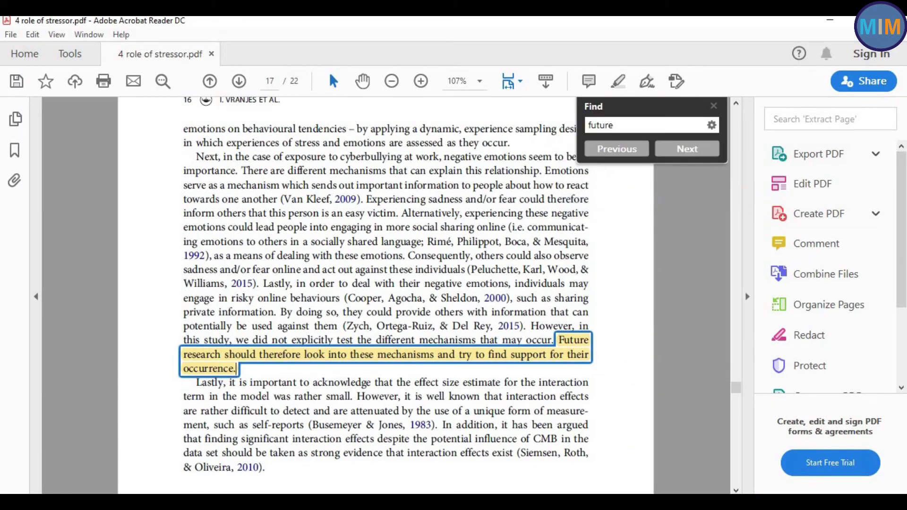
pyautogui.click(610, 444)
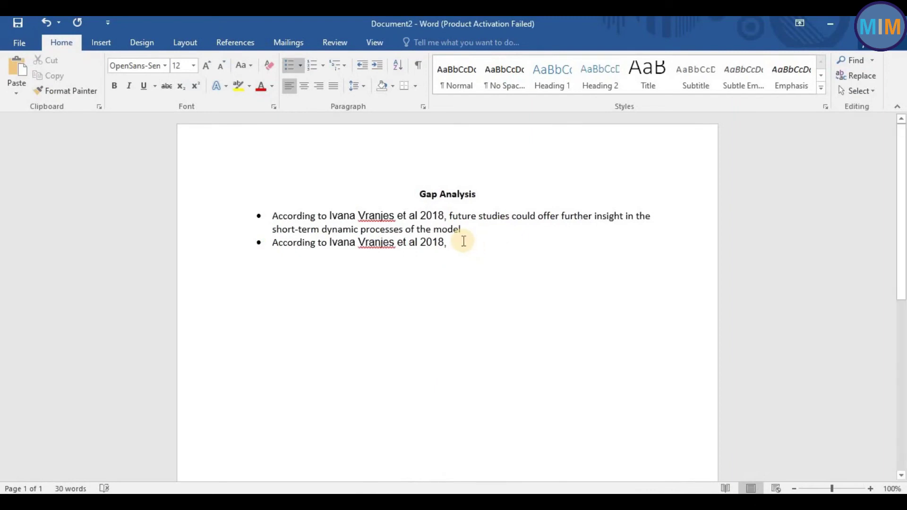
pyautogui.rightClick(463, 241)
pyautogui.click(487, 296)
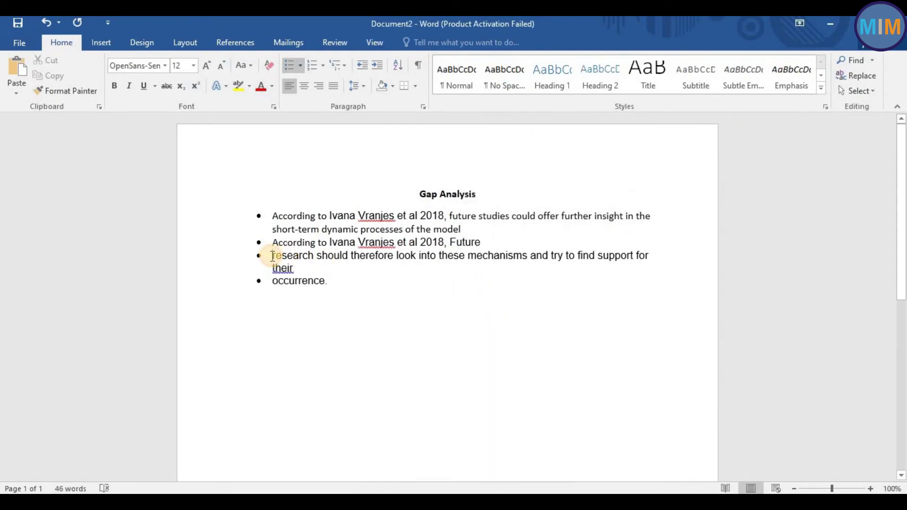
# Step: Join the broken lines of the second bullet and add a third empty bullet
pyautogui.click(273, 257)
pyautogui.press('BackSpace')
pyautogui.press('BackSpace')
pyautogui.click(270, 270)
pyautogui.press('BackSpace')
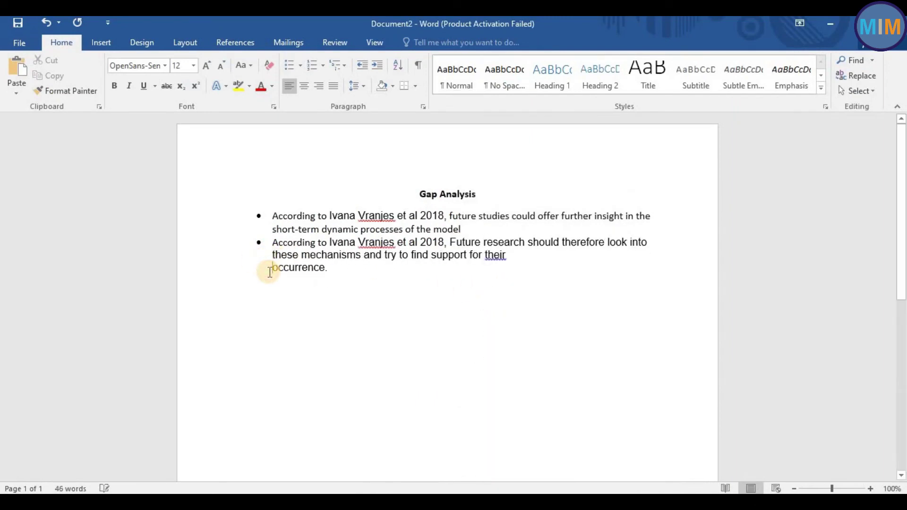
pyautogui.press('BackSpace')
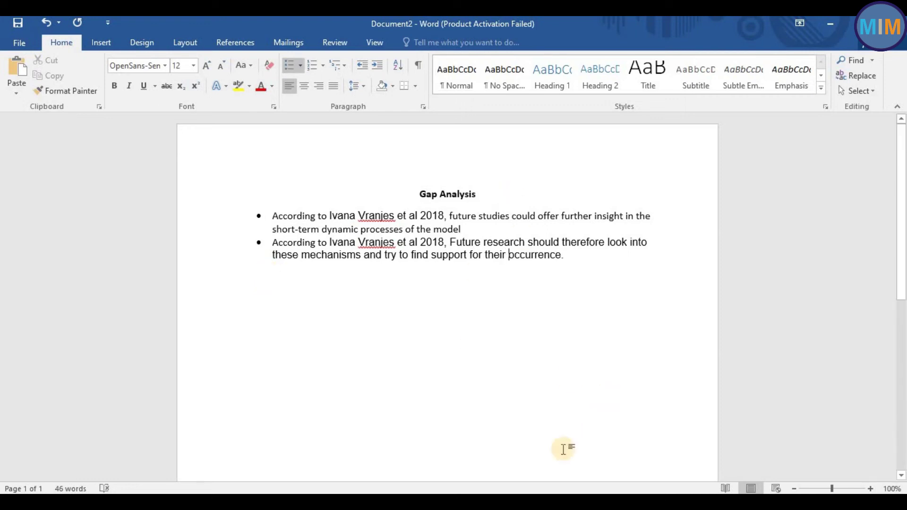
pyautogui.click(581, 259)
pyautogui.press('Return')
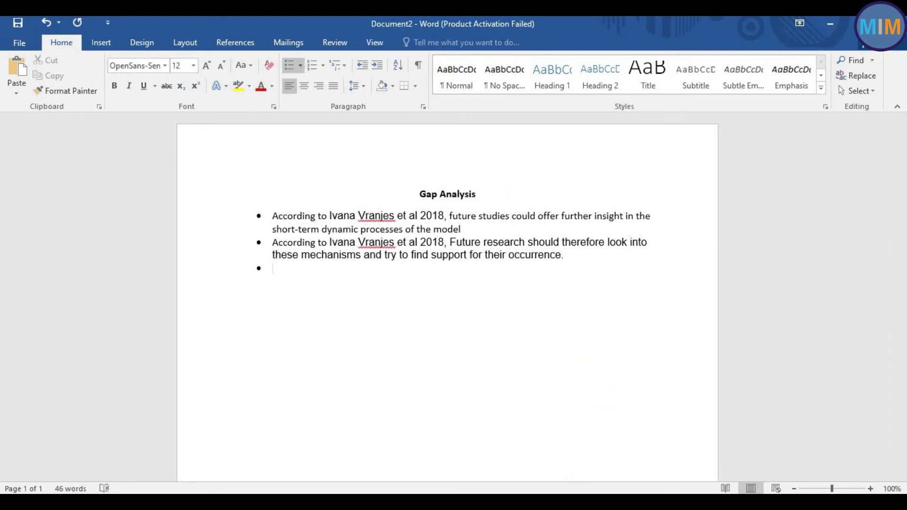
# Step: Add the remaining gaps with yellow-highlighted citations and Moderator, IV, DV and Mediator labels
pyautogui.click(830, 23)
pyautogui.click(503, 441)
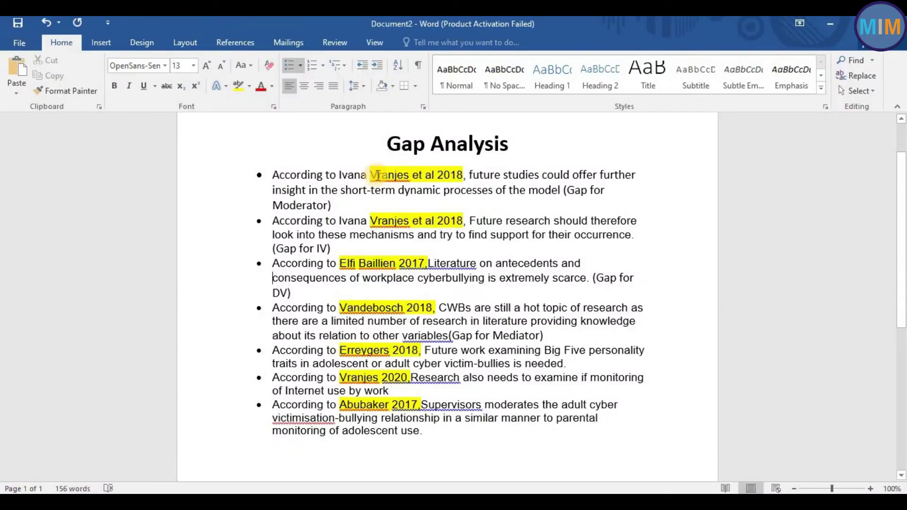
pyautogui.moveTo(529, 190); pyautogui.dragTo(463, 221)
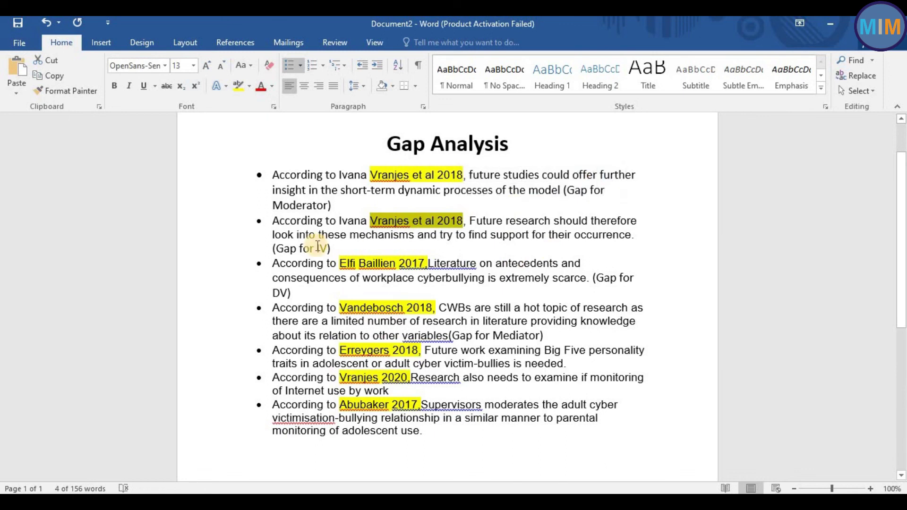
pyautogui.moveTo(273, 249); pyautogui.dragTo(331, 249)
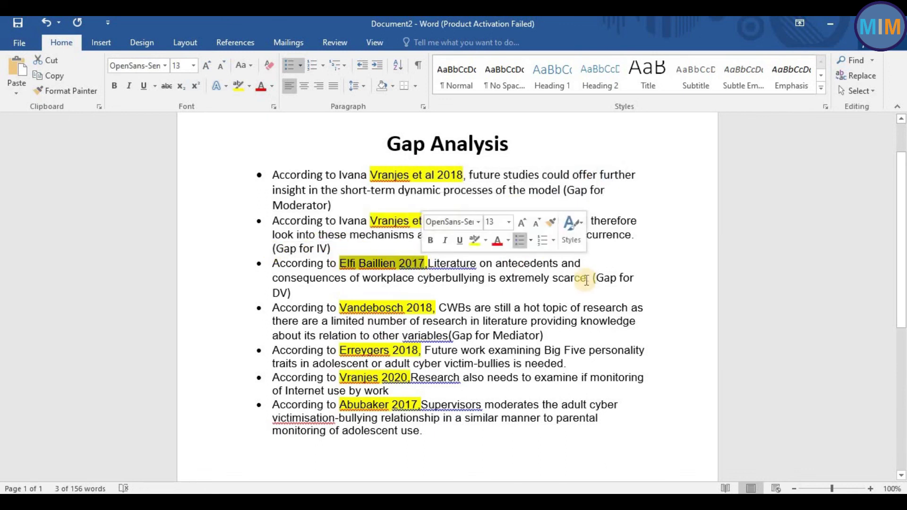
pyautogui.click(603, 278)
pyautogui.moveTo(603, 277); pyautogui.dragTo(599, 296)
pyautogui.moveTo(338, 308); pyautogui.dragTo(540, 335)
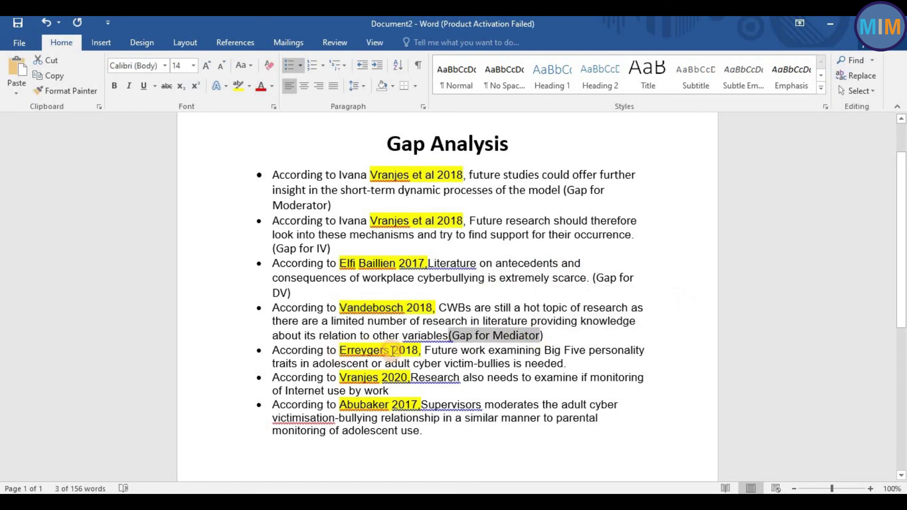
pyautogui.moveTo(339, 350); pyautogui.dragTo(419, 350)
pyautogui.moveTo(326, 377); pyautogui.dragTo(409, 377)
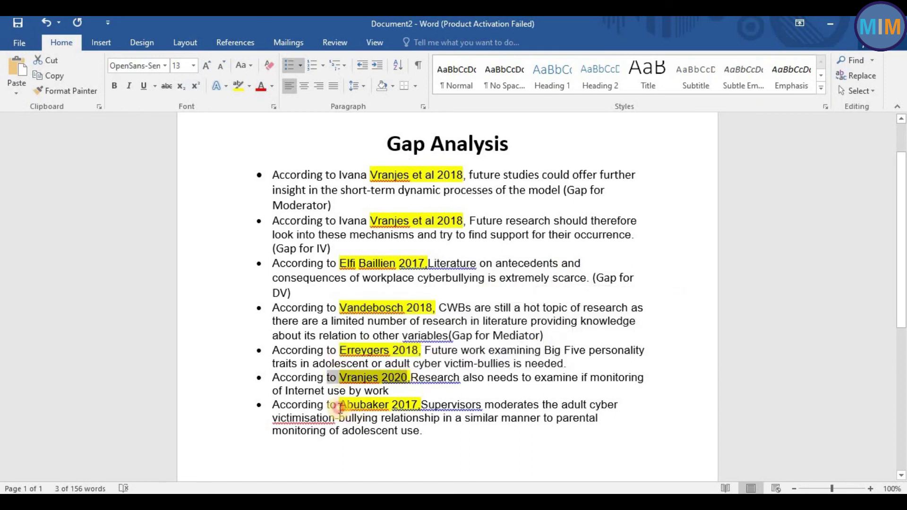
pyautogui.moveTo(340, 405); pyautogui.dragTo(420, 406)
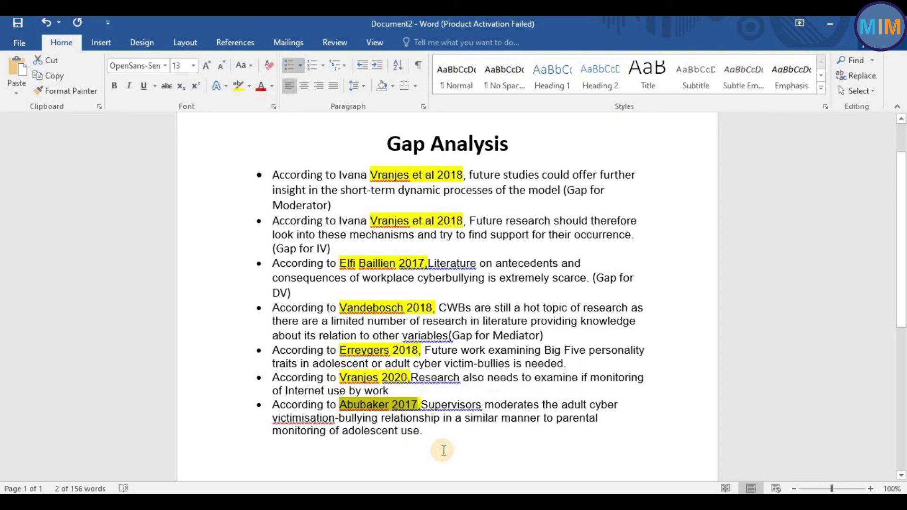
pyautogui.click(443, 450)
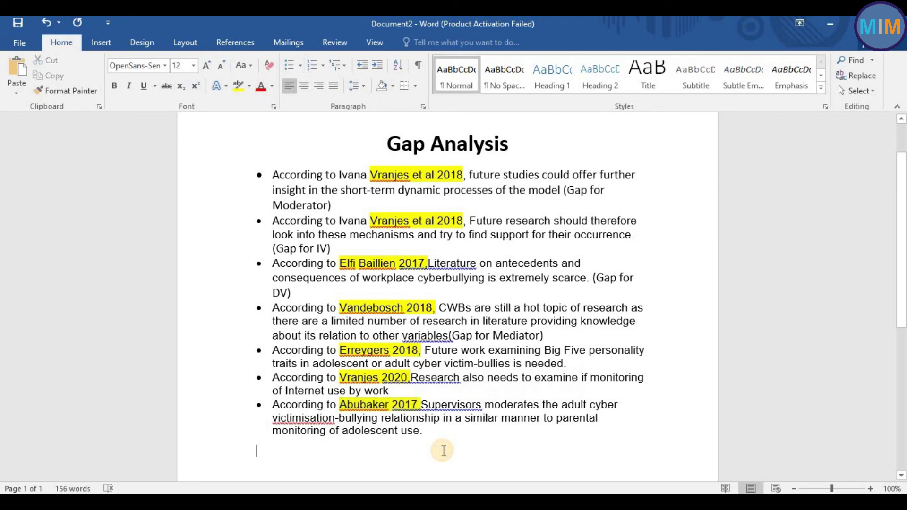